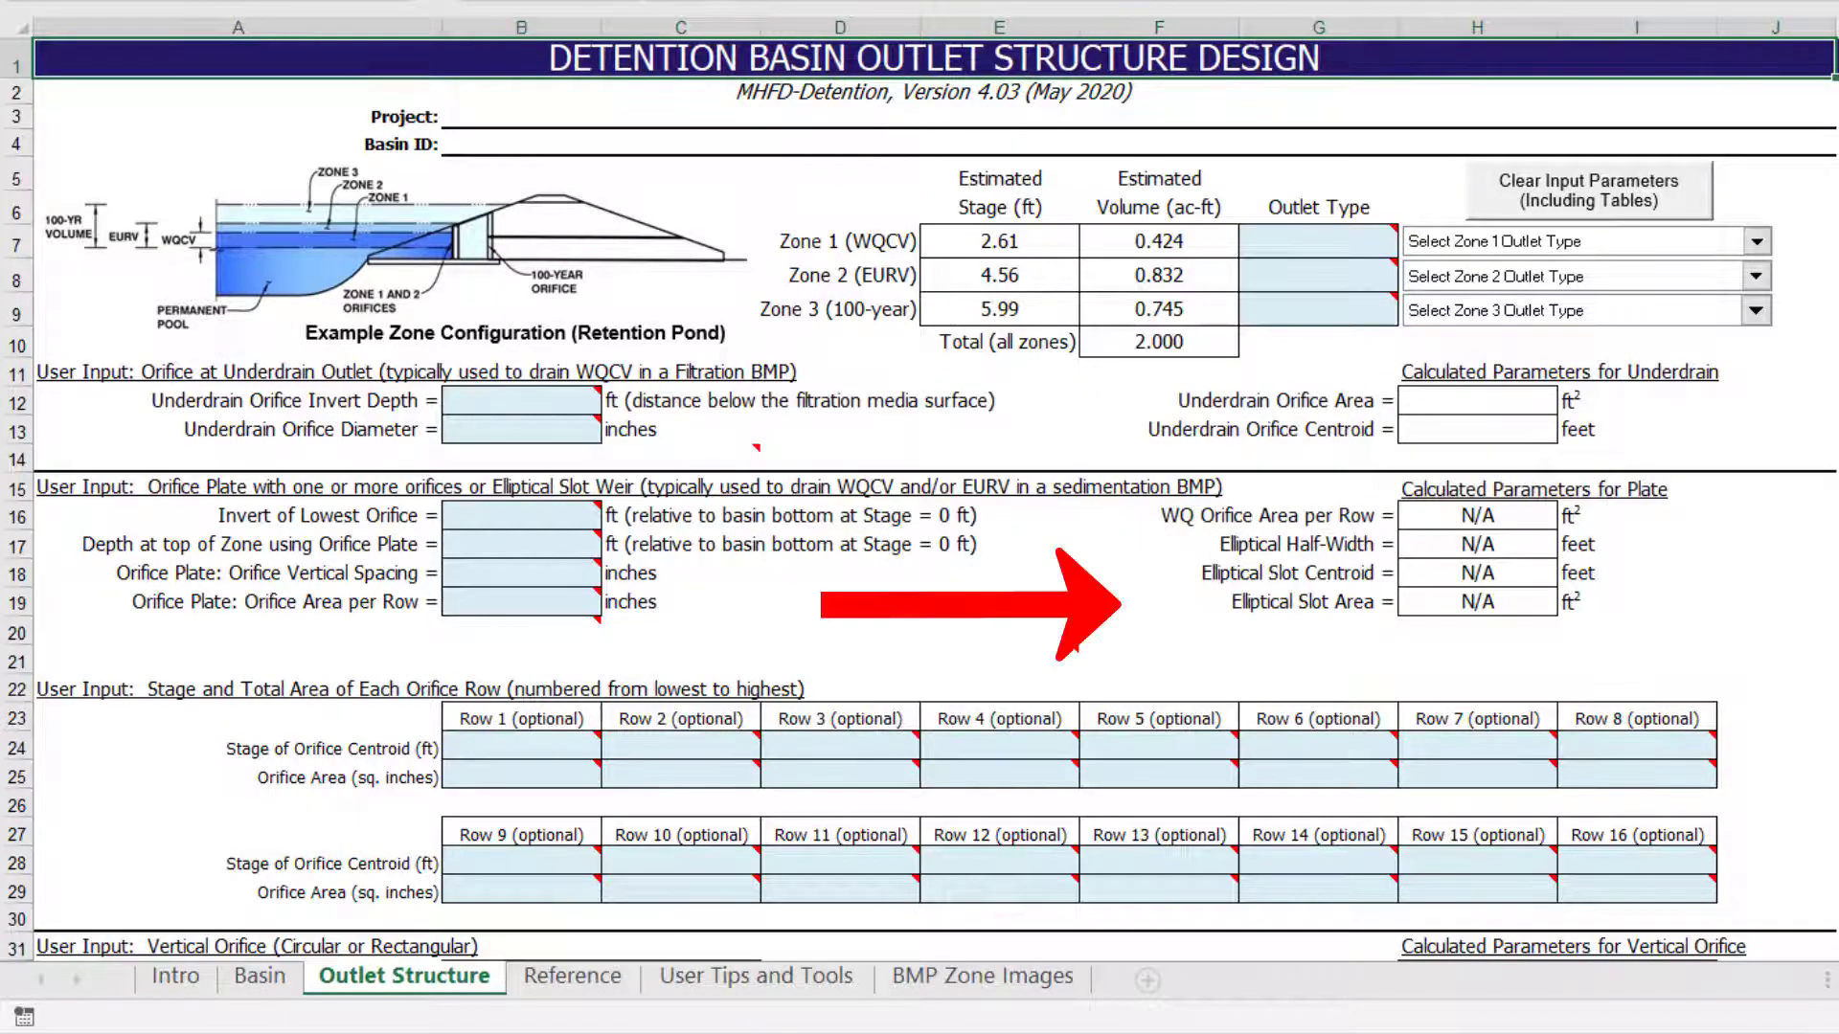
scroll(934, 517, "right", 10)
left_click_drag(1770, 983, 1779, 983)
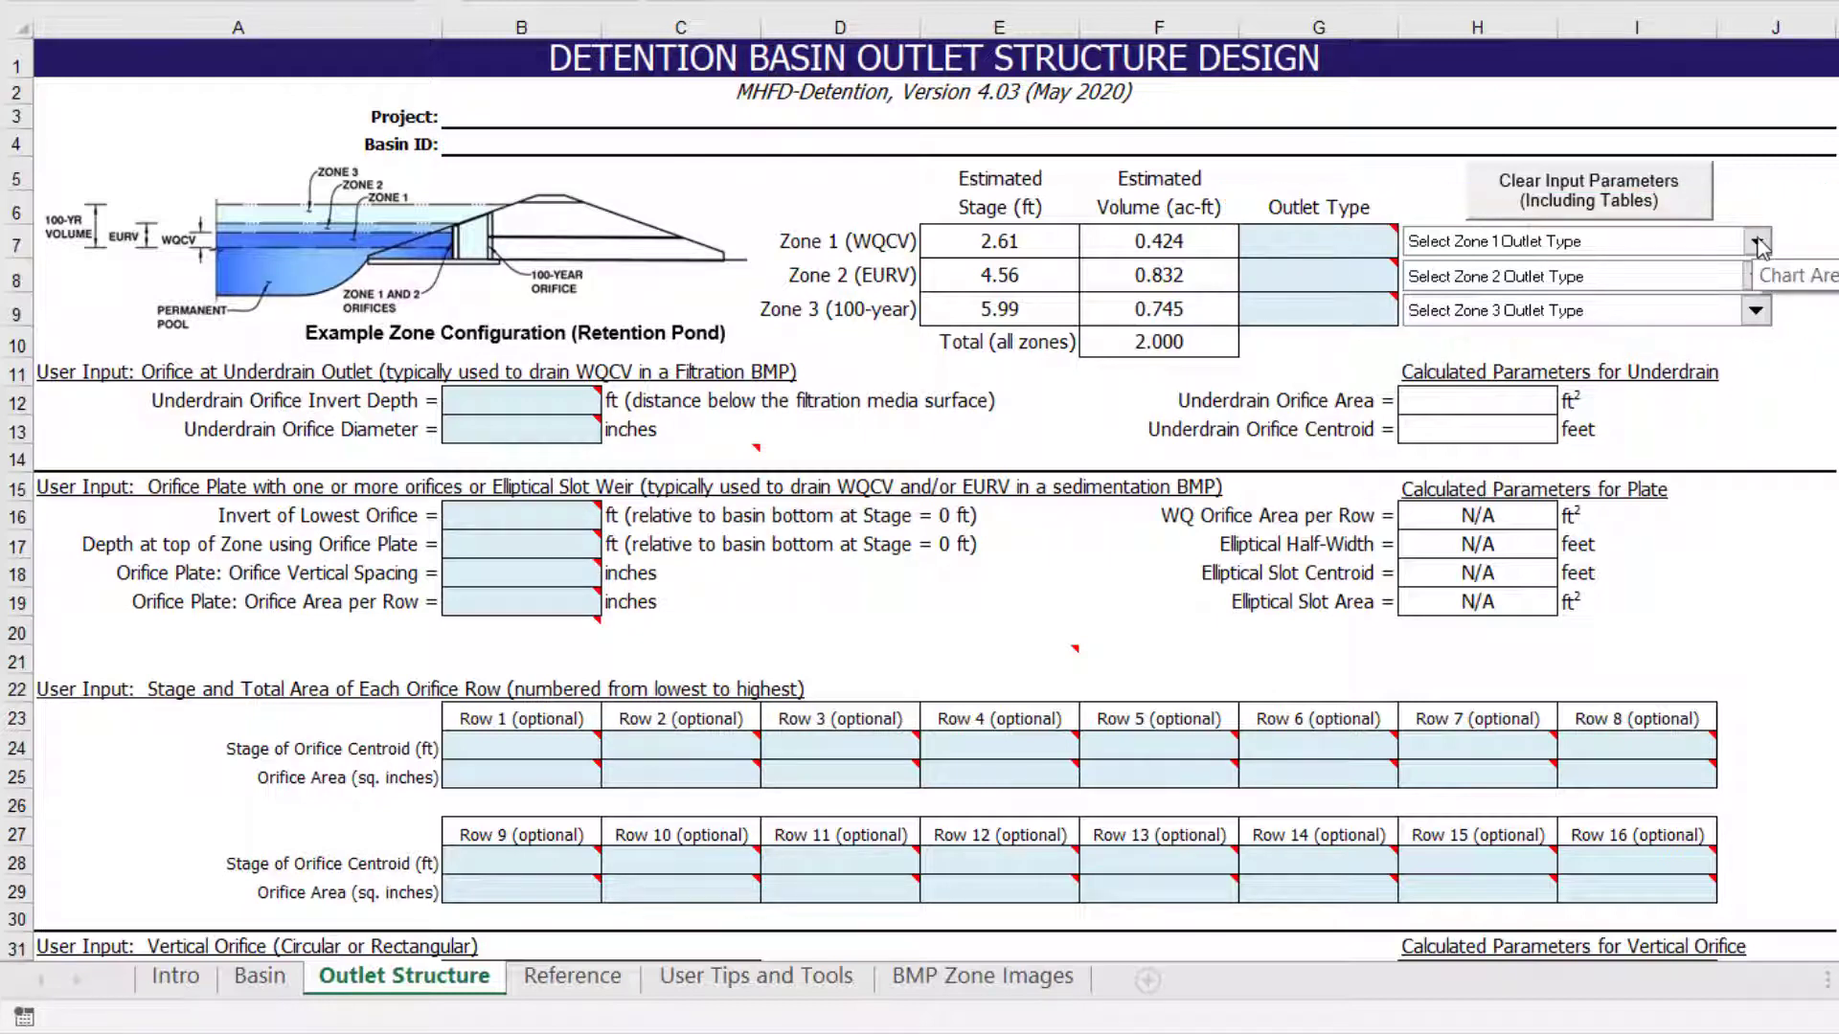
- Set the outlet types to Orifice Plate for Zones 1 and 2 and Weir and Pipe (w/ Restrictor Plate) for Zone 3
left_click(1758, 244)
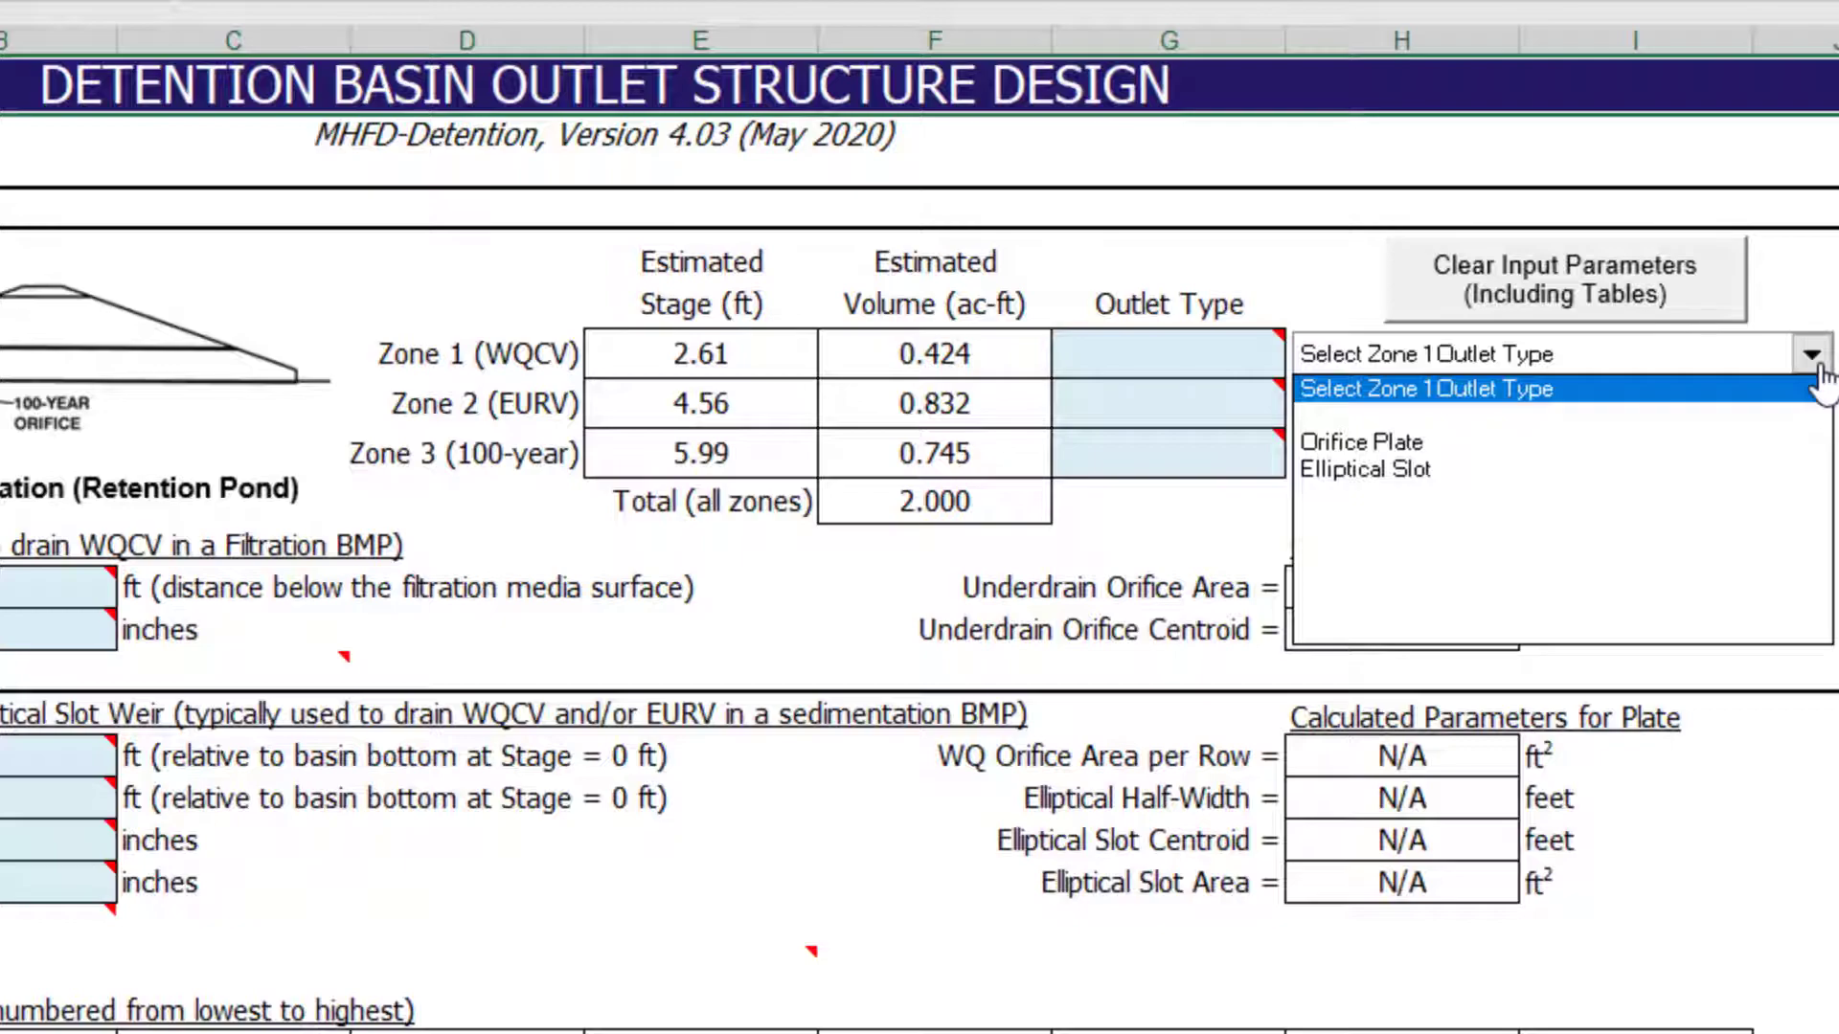
left_click(1409, 440)
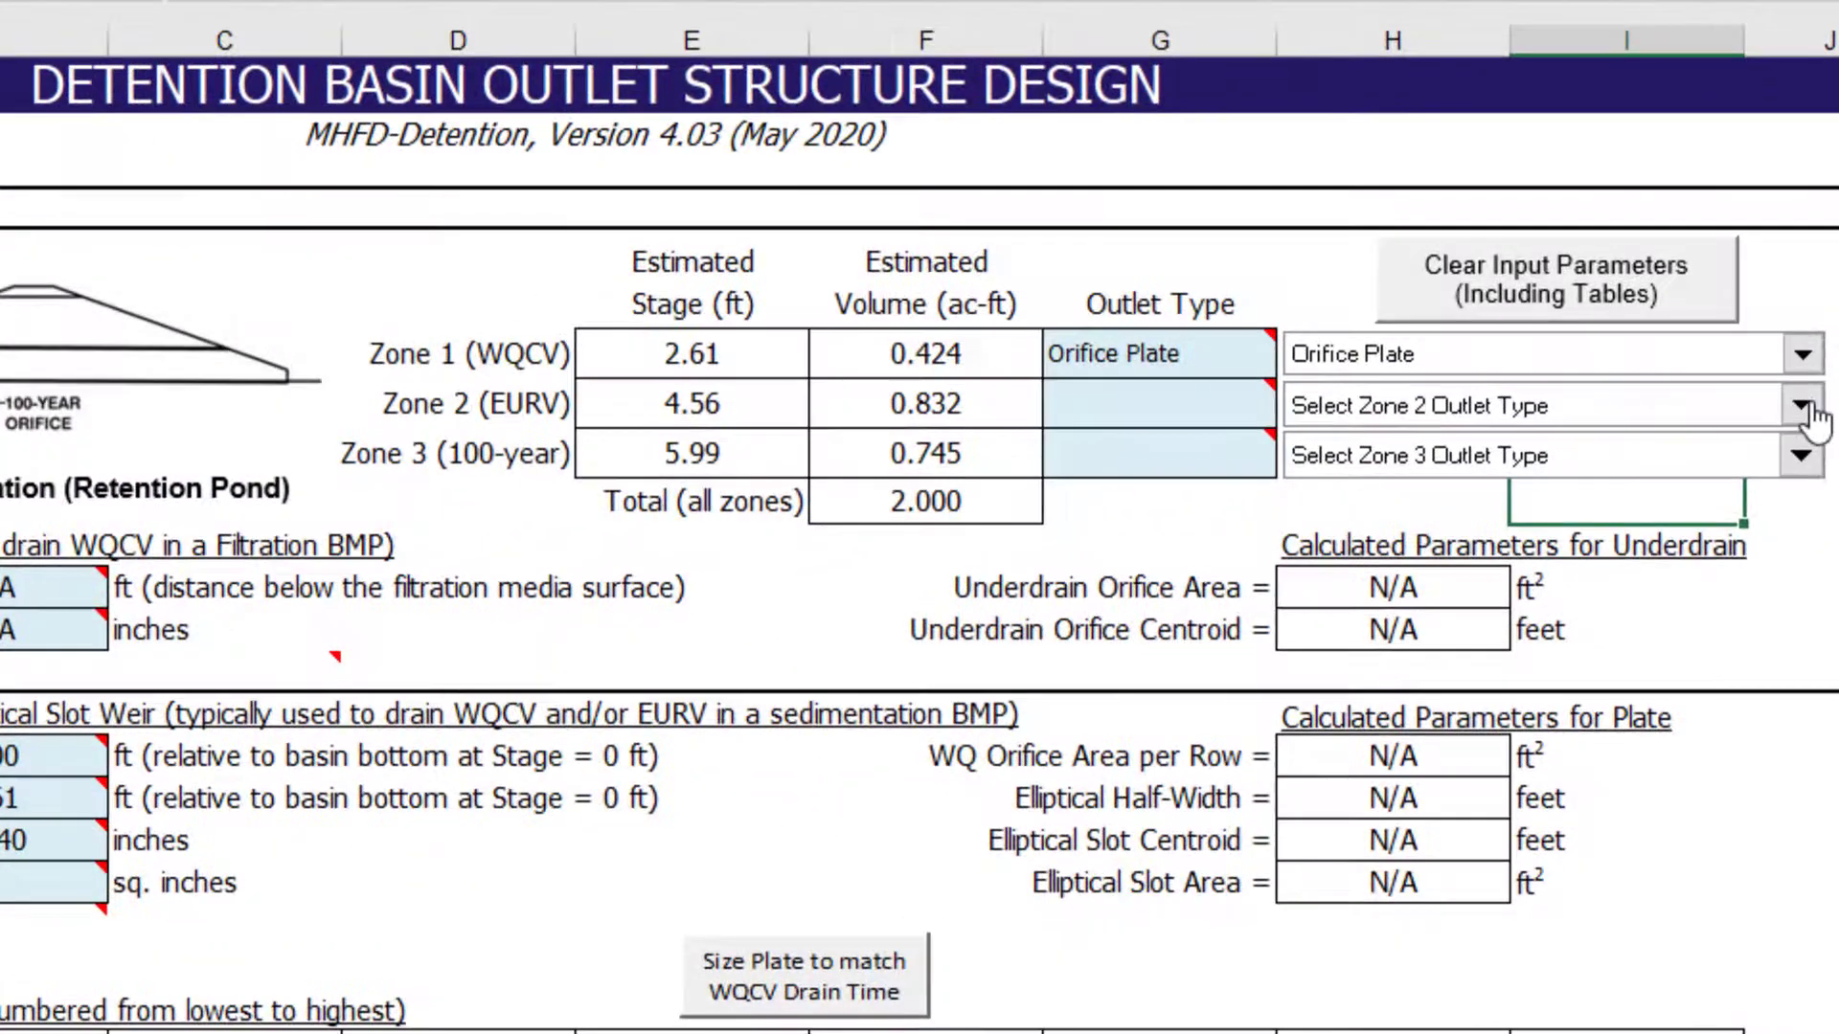
left_click(1802, 407)
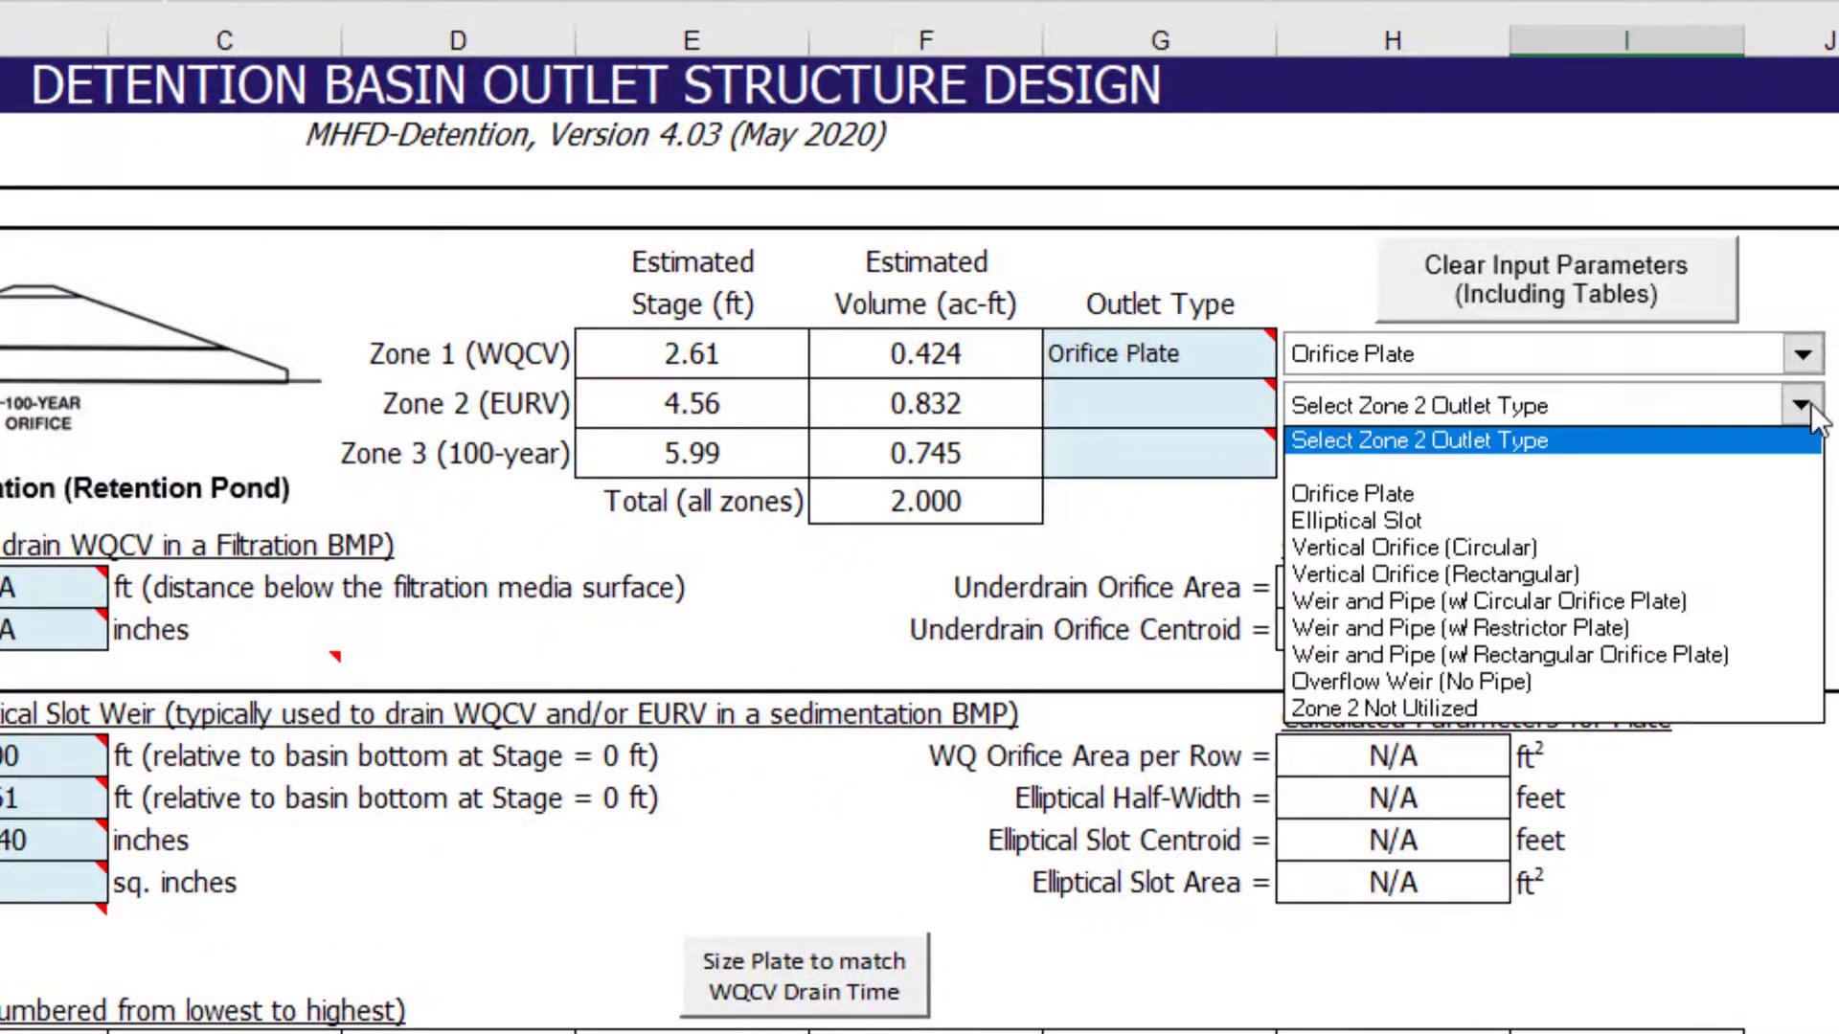
key("Escape")
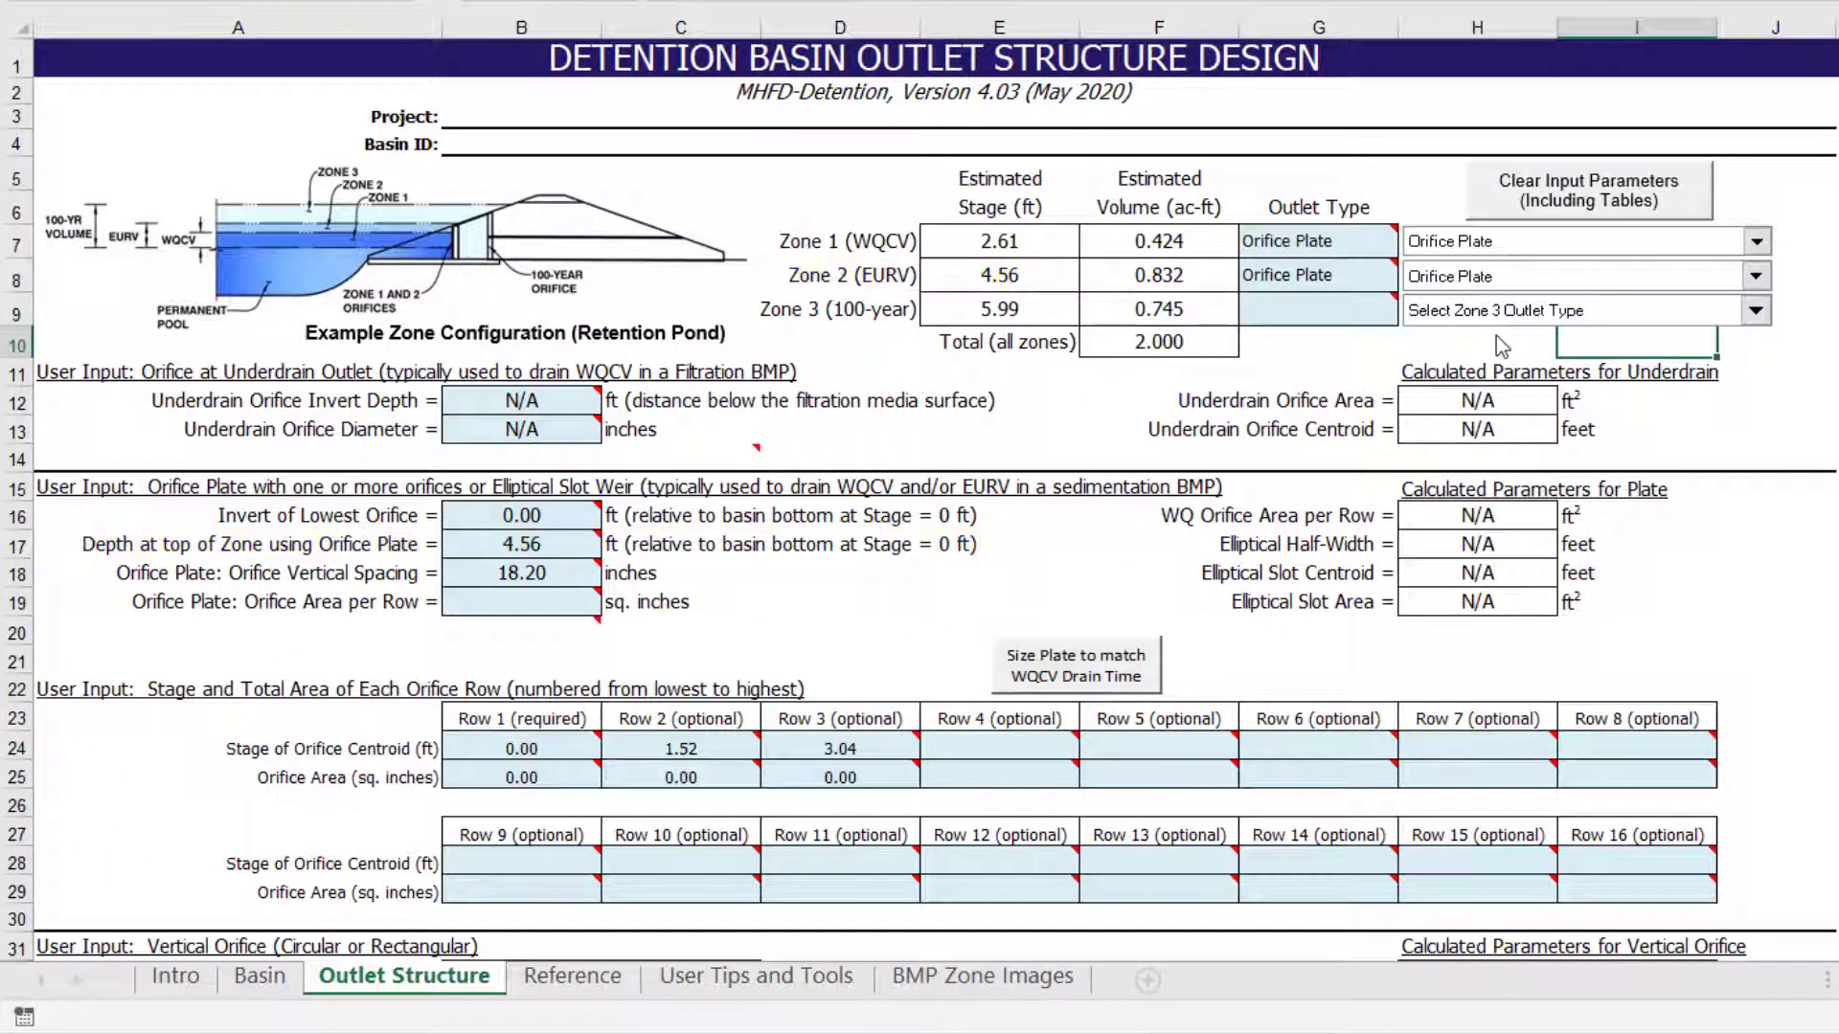
left_click(1757, 313)
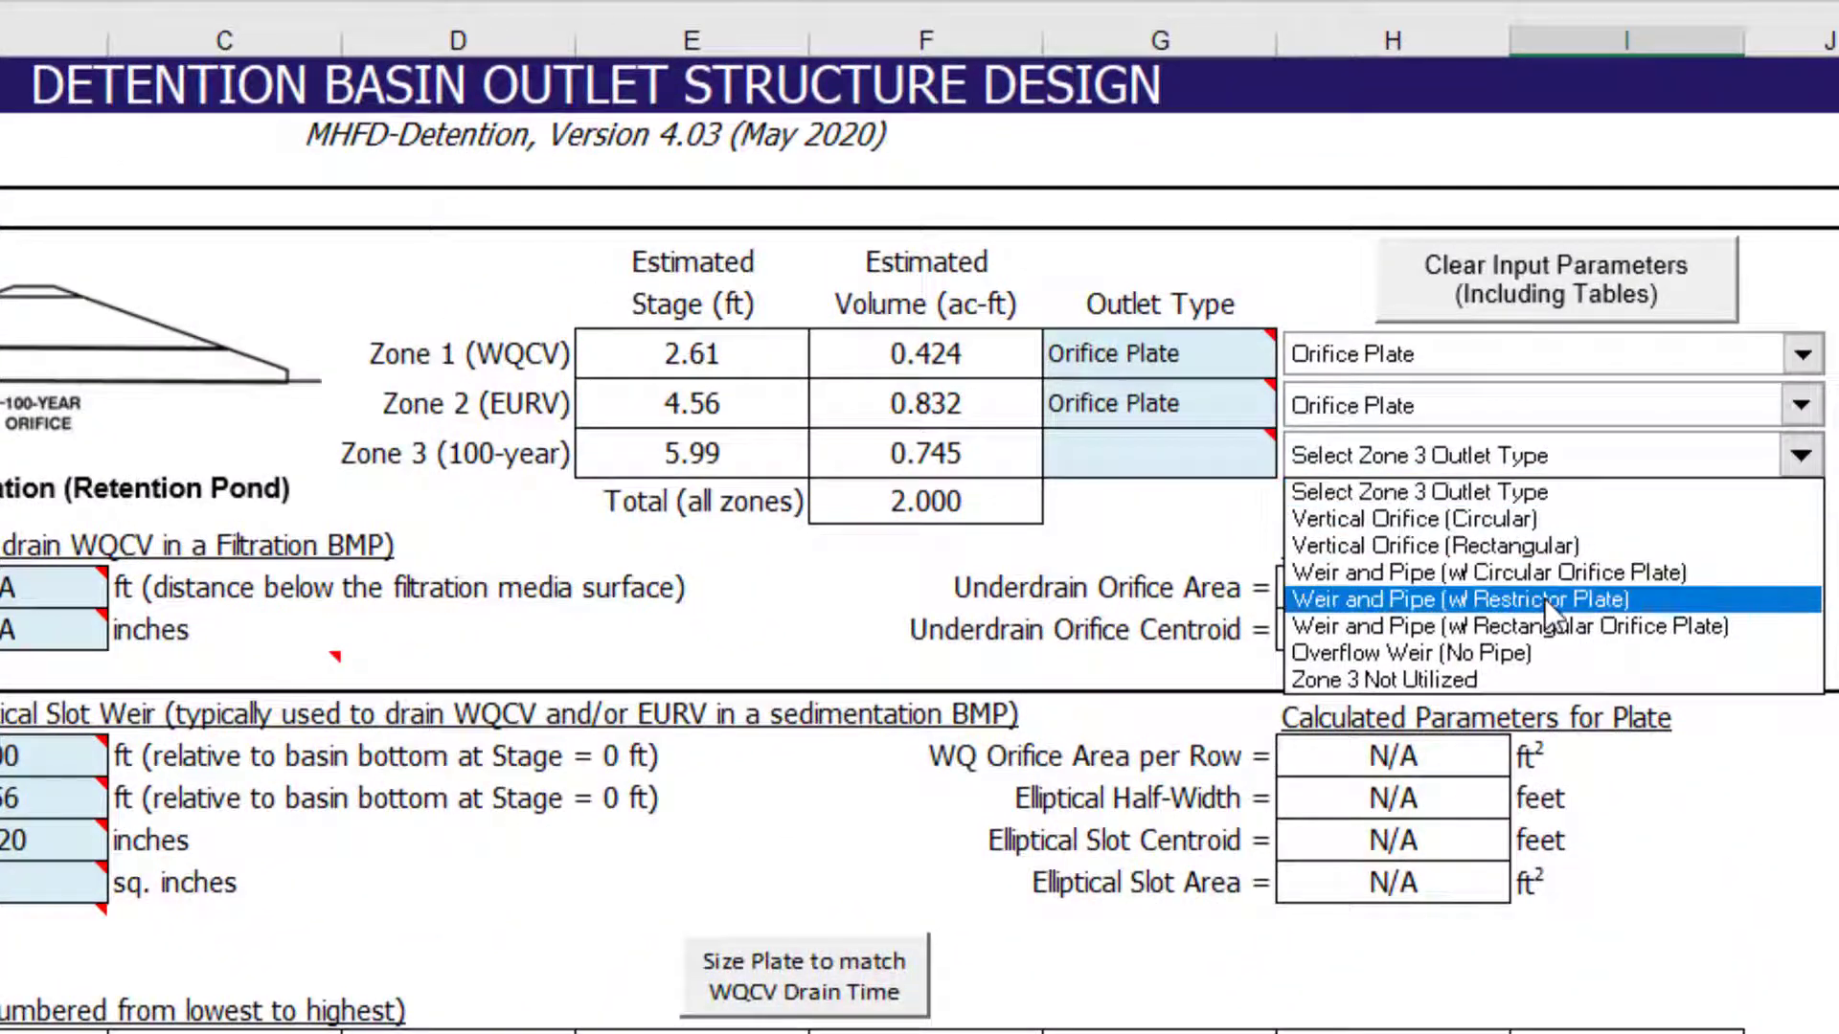
left_click(1653, 599)
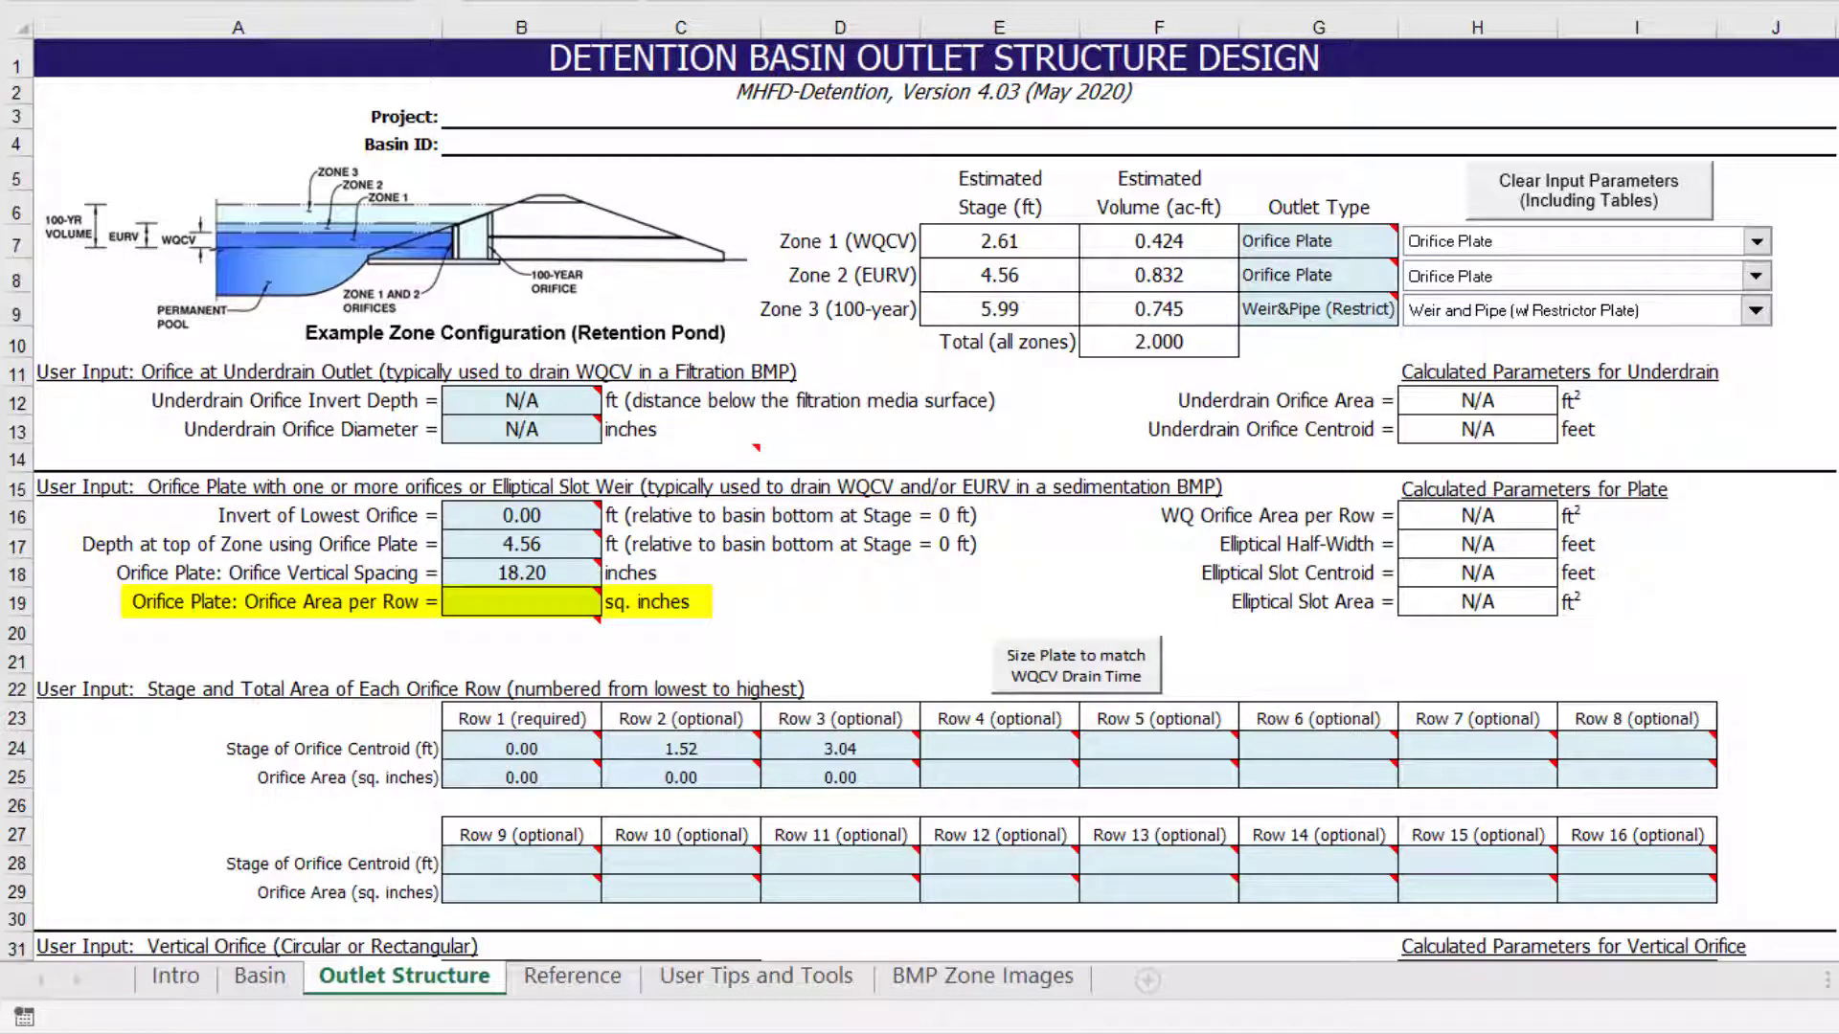
- Run the orifice plate sizing routine to match the WQCV drain time
left_click(1600, 342)
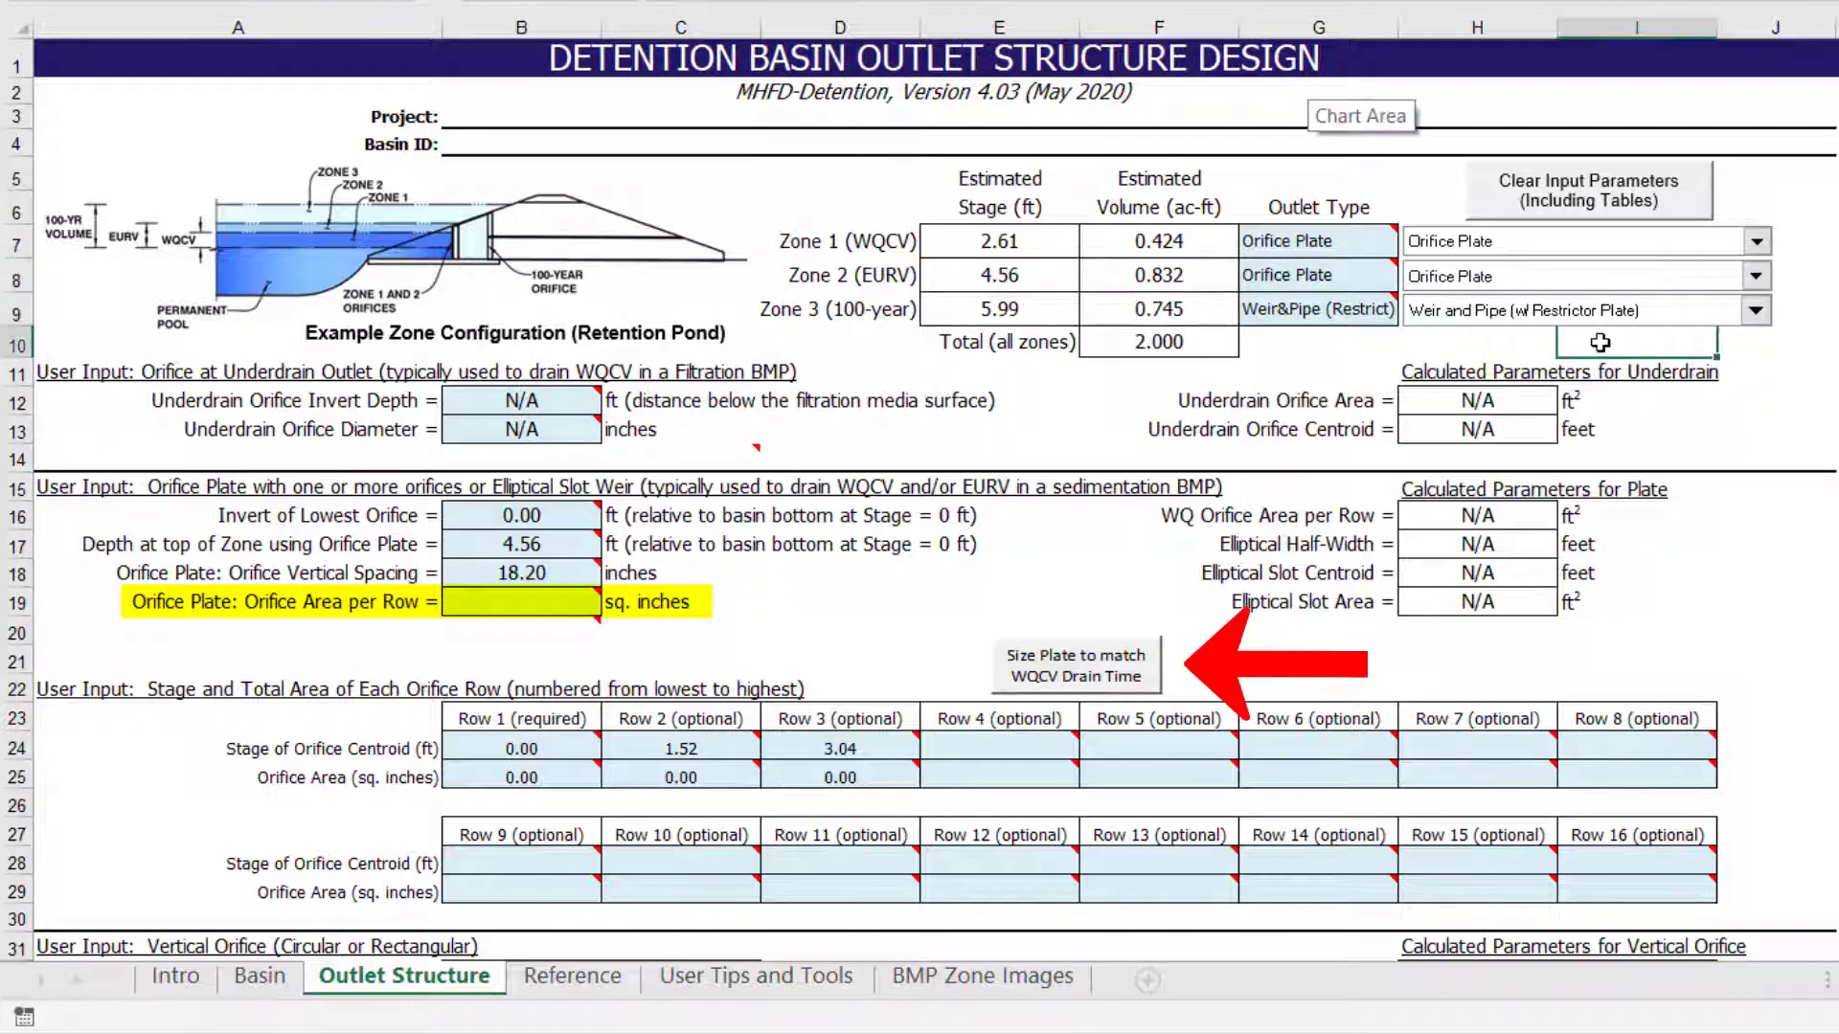
left_click(1125, 676)
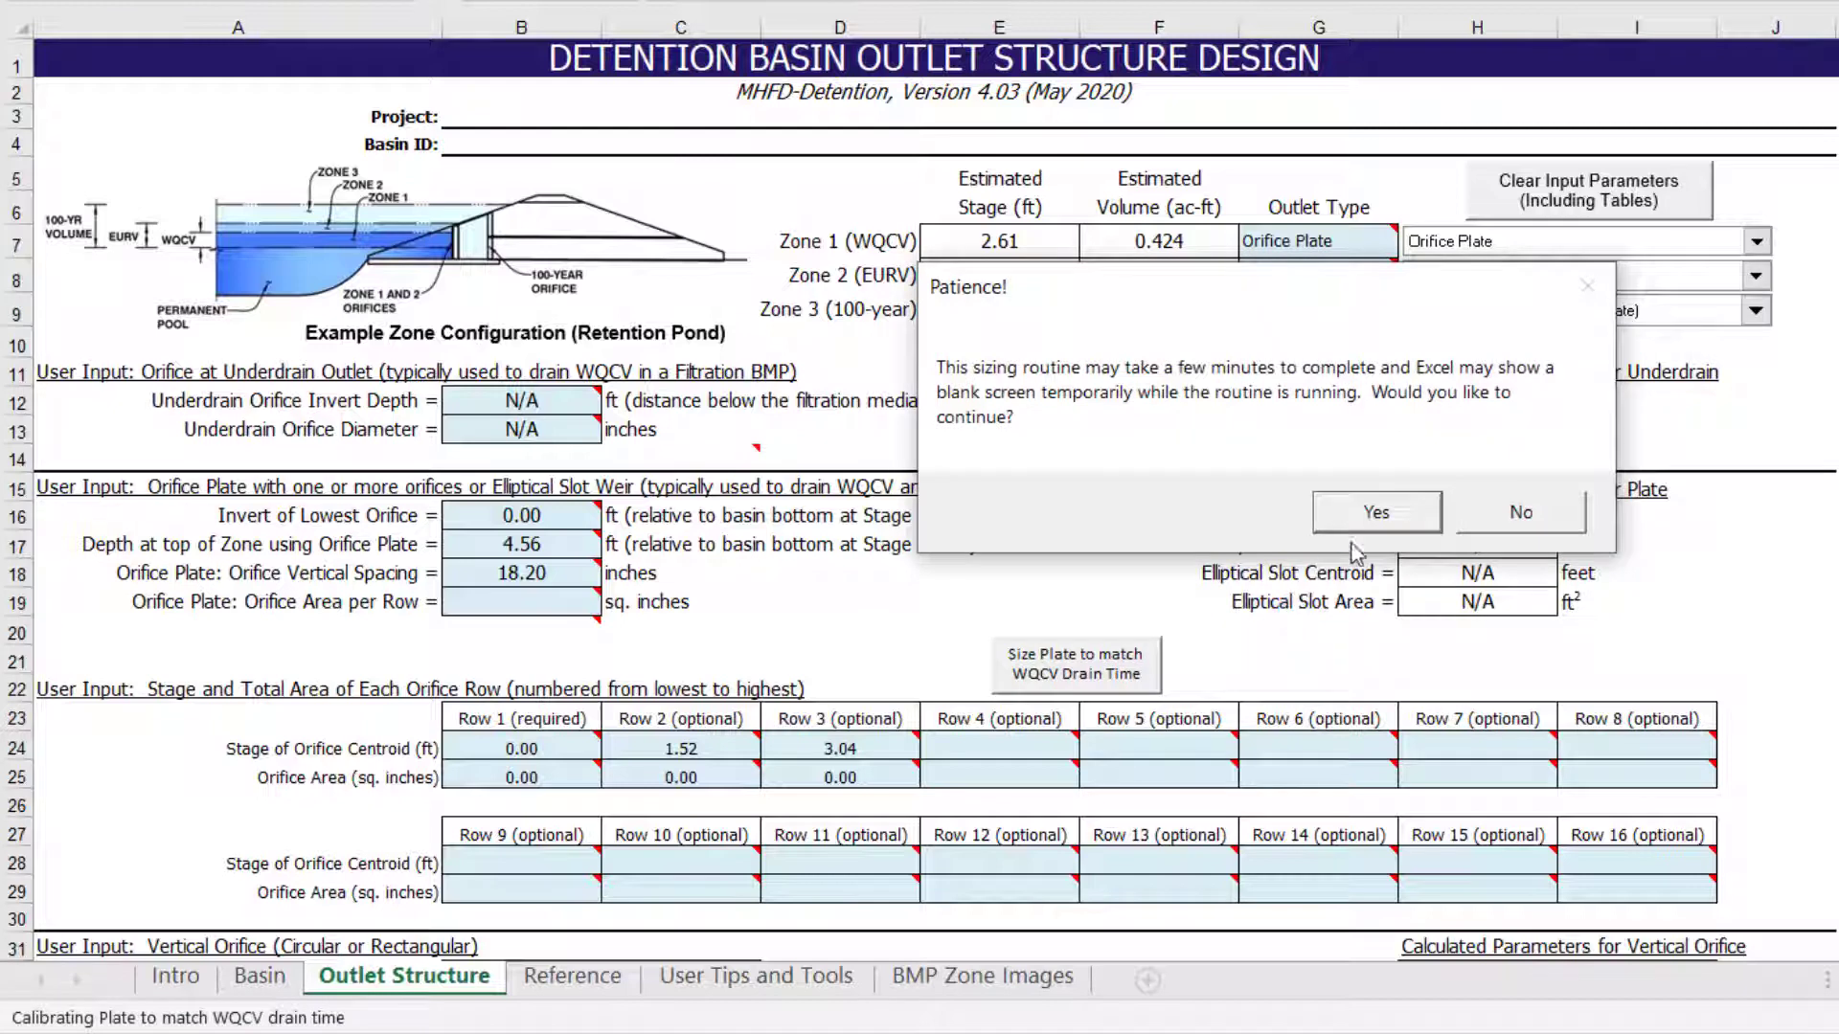
left_click(1363, 514)
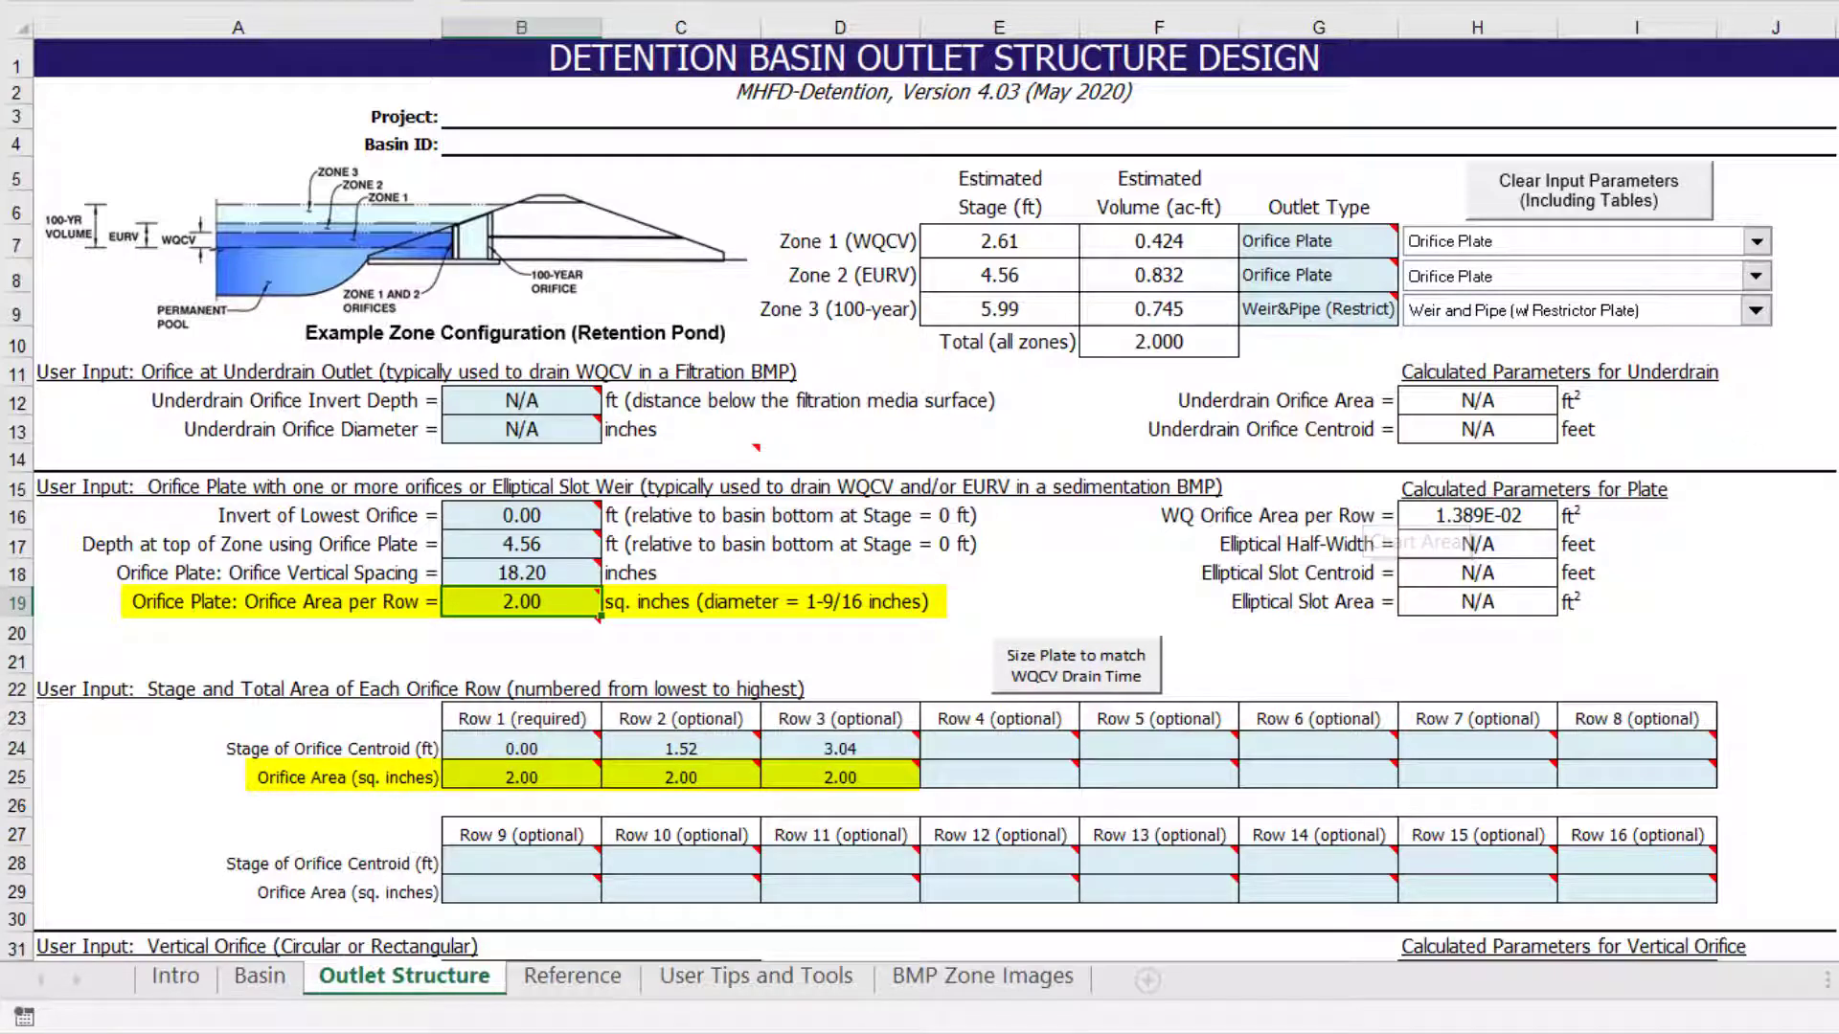
- Set the Zone 3 overflow weir's front edge length to 4 ft, grate slope to 4 H:V and horizontal side length to 4 ft
scroll(920, 498, "down", 7)
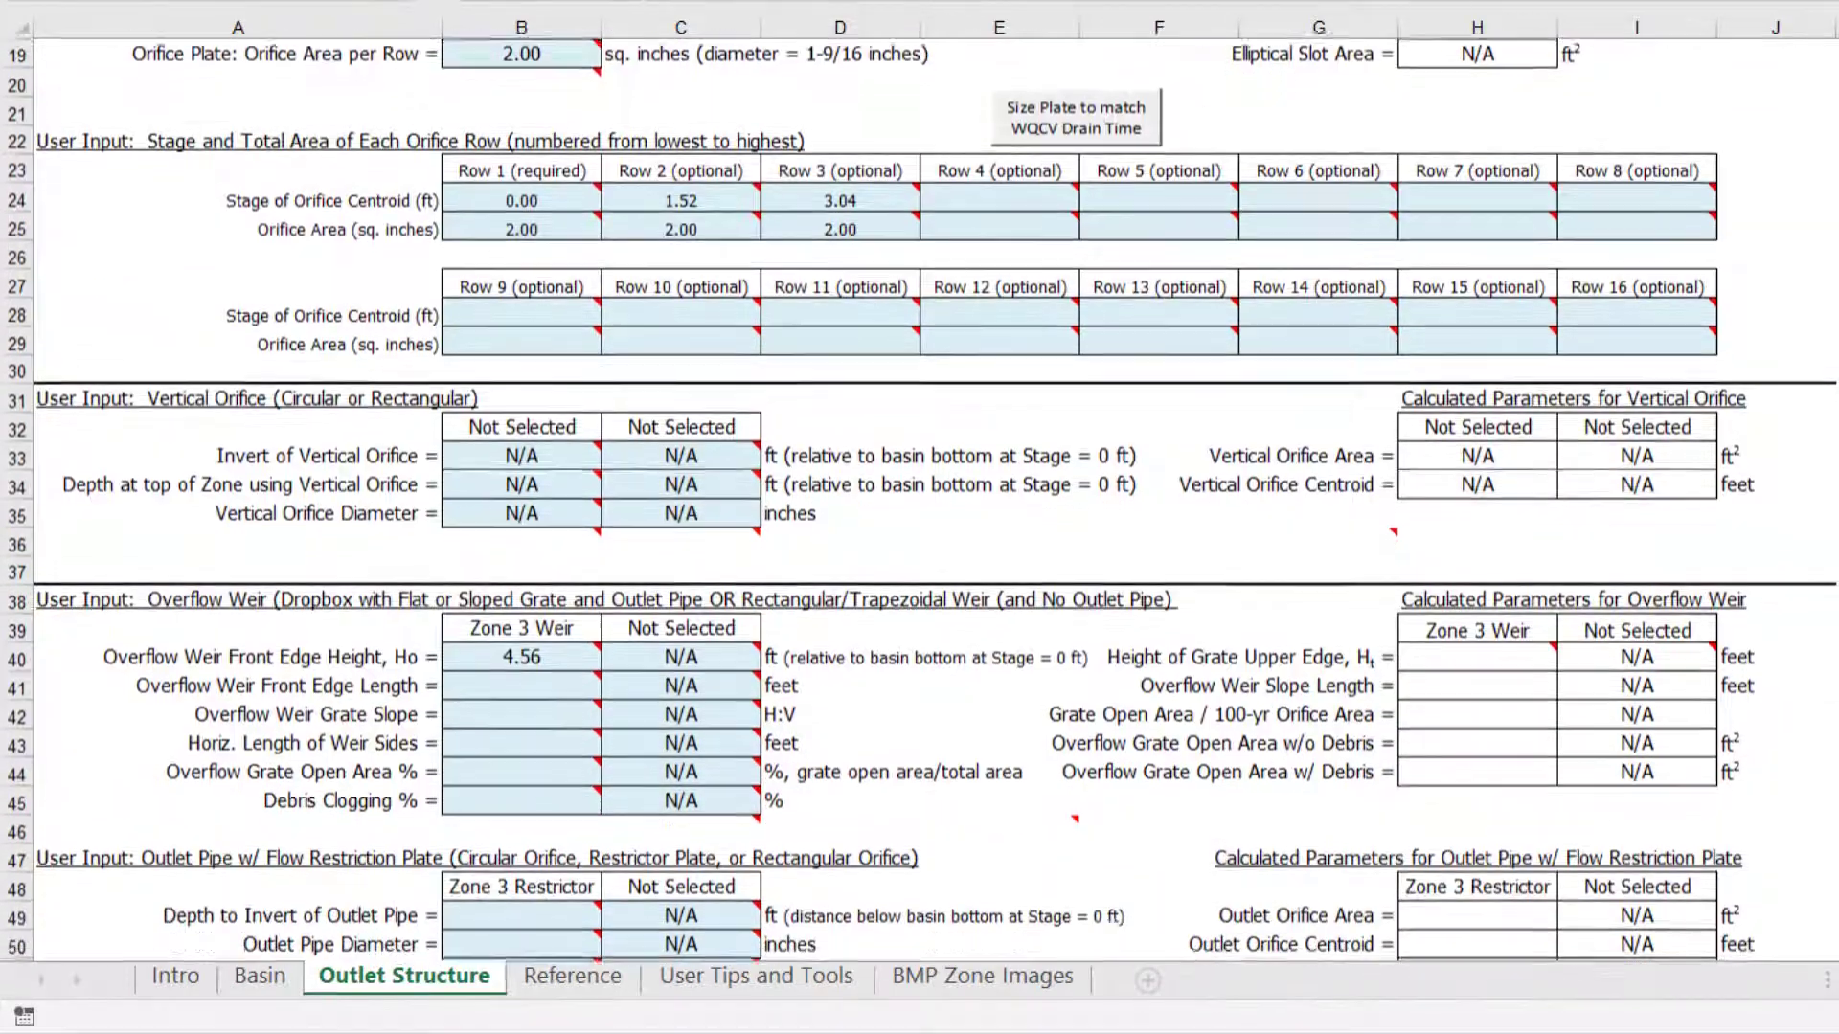
scroll(919, 498, "down", 2)
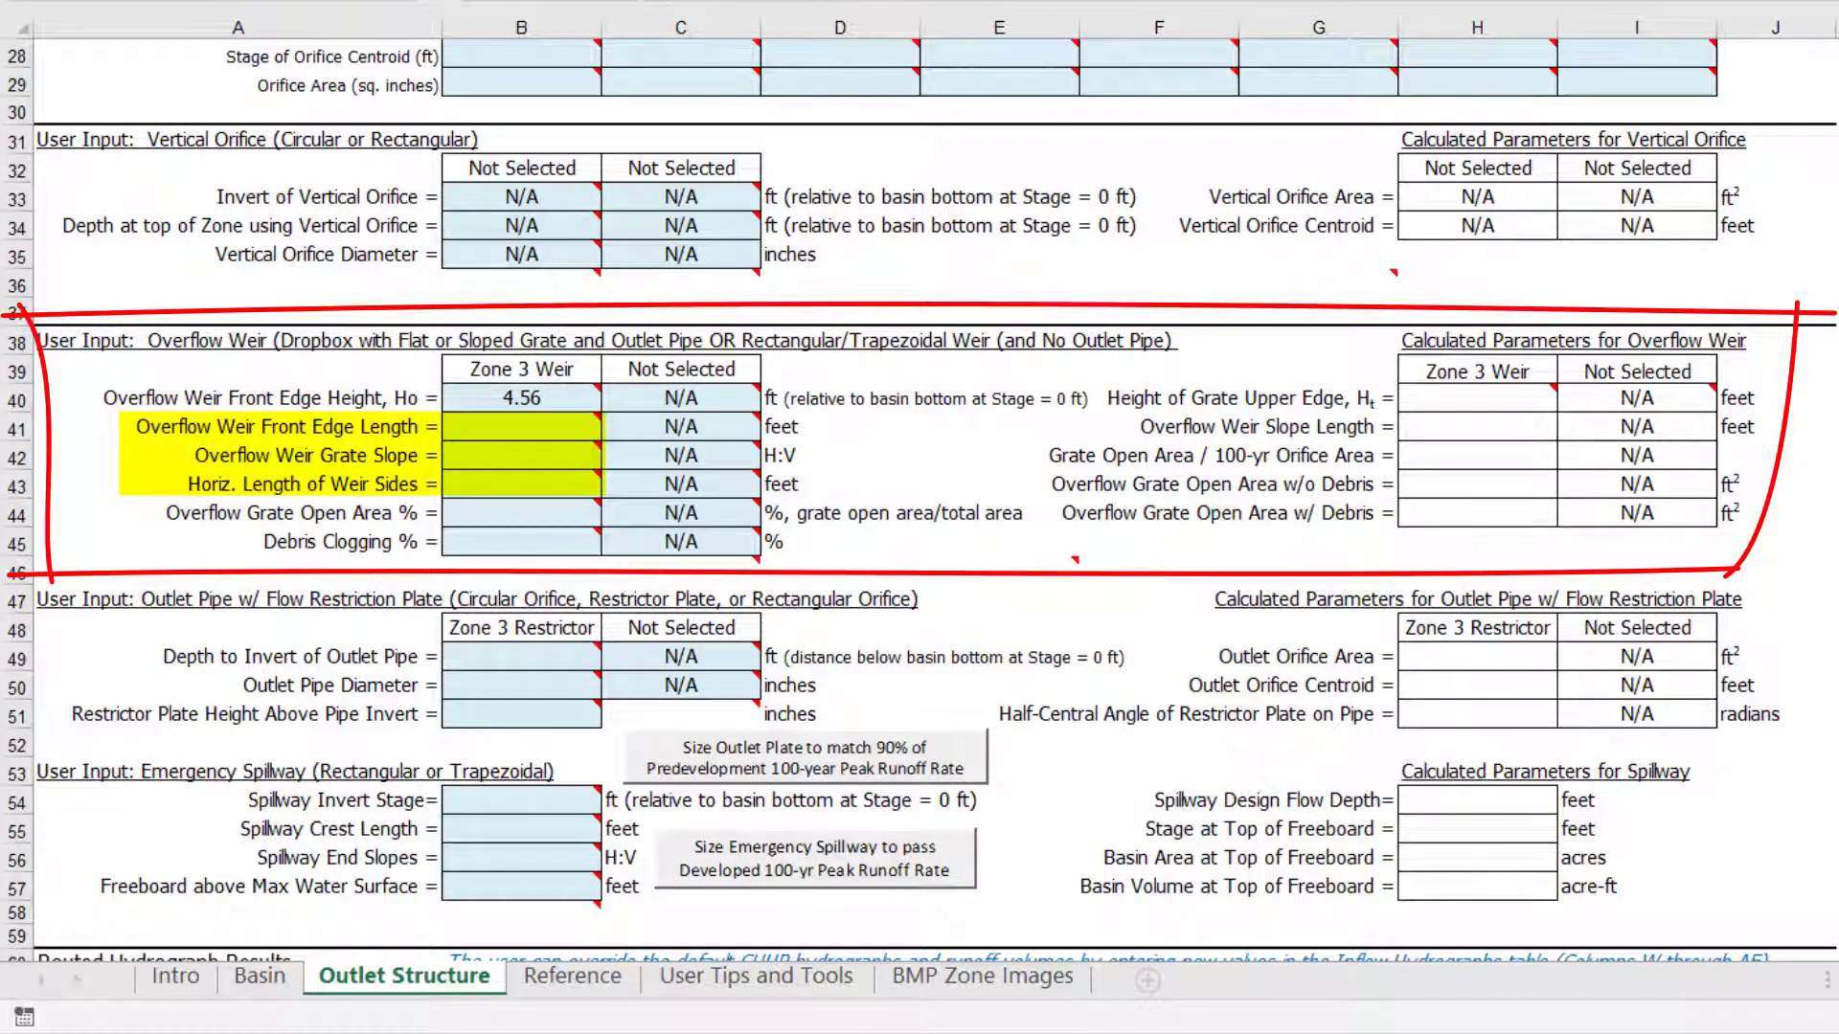
left_click(552, 427)
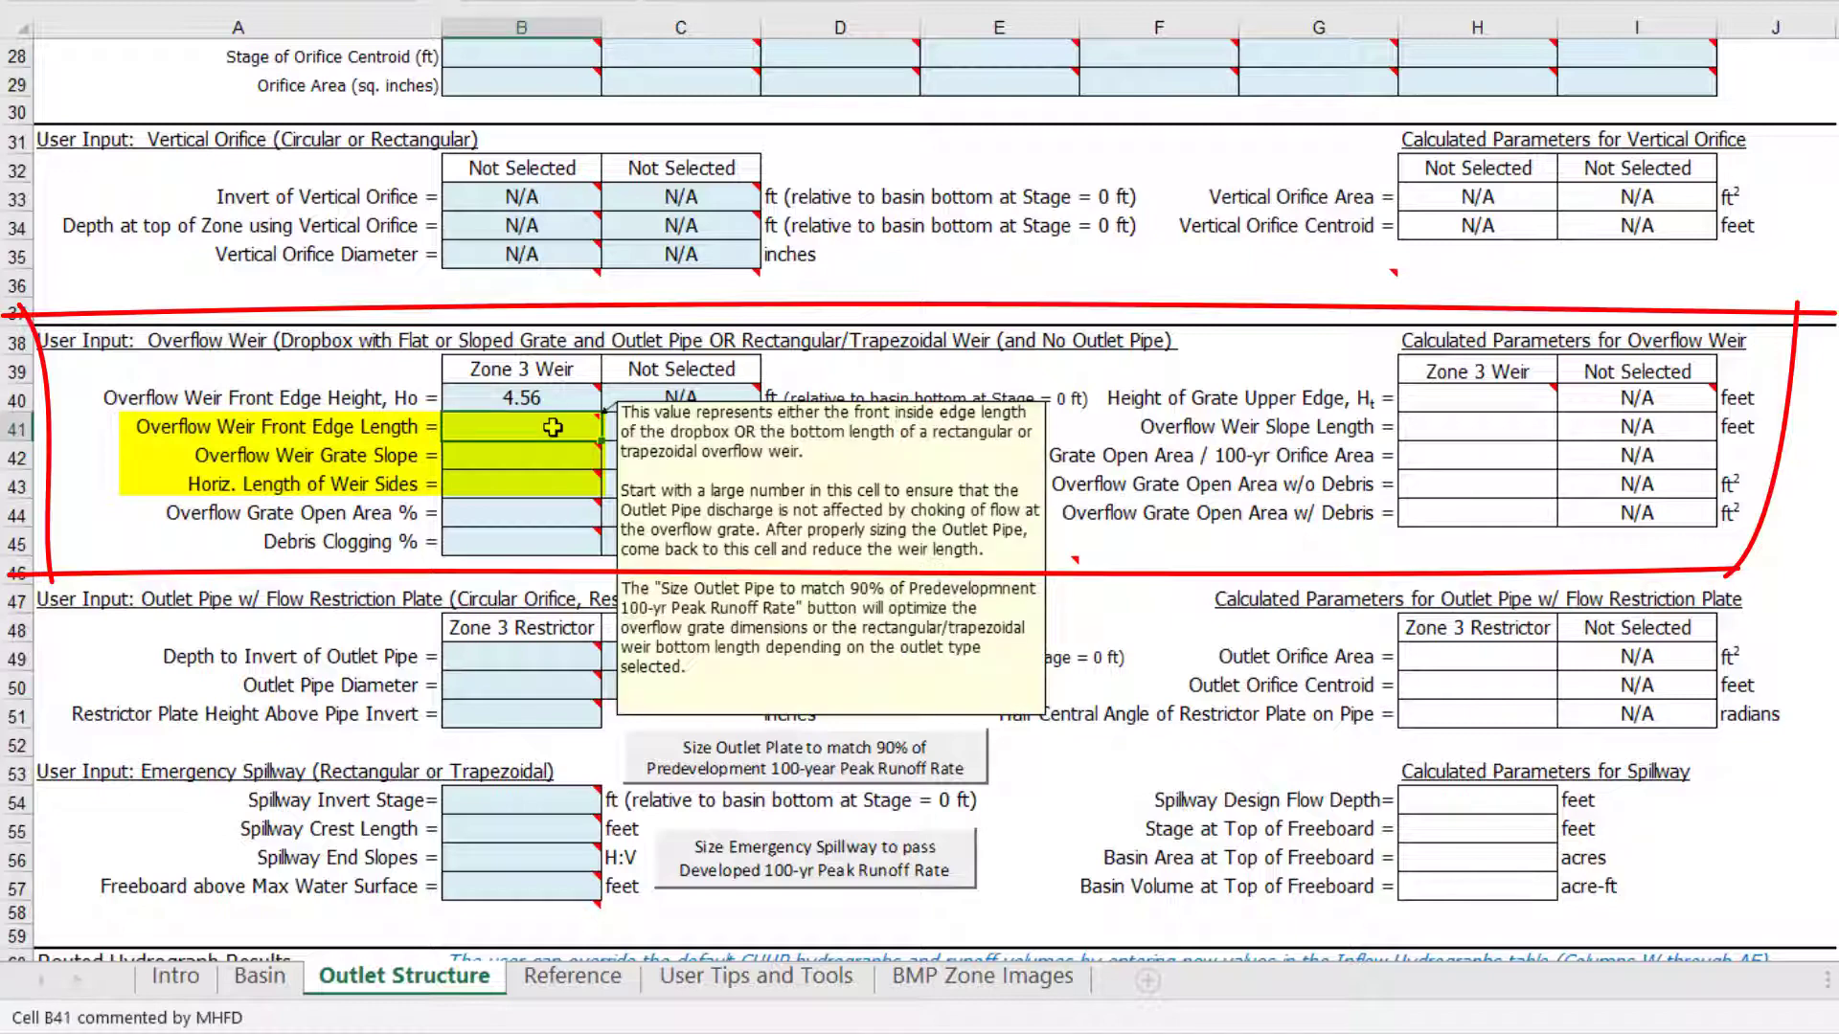
type("4")
key("Return")
type("4")
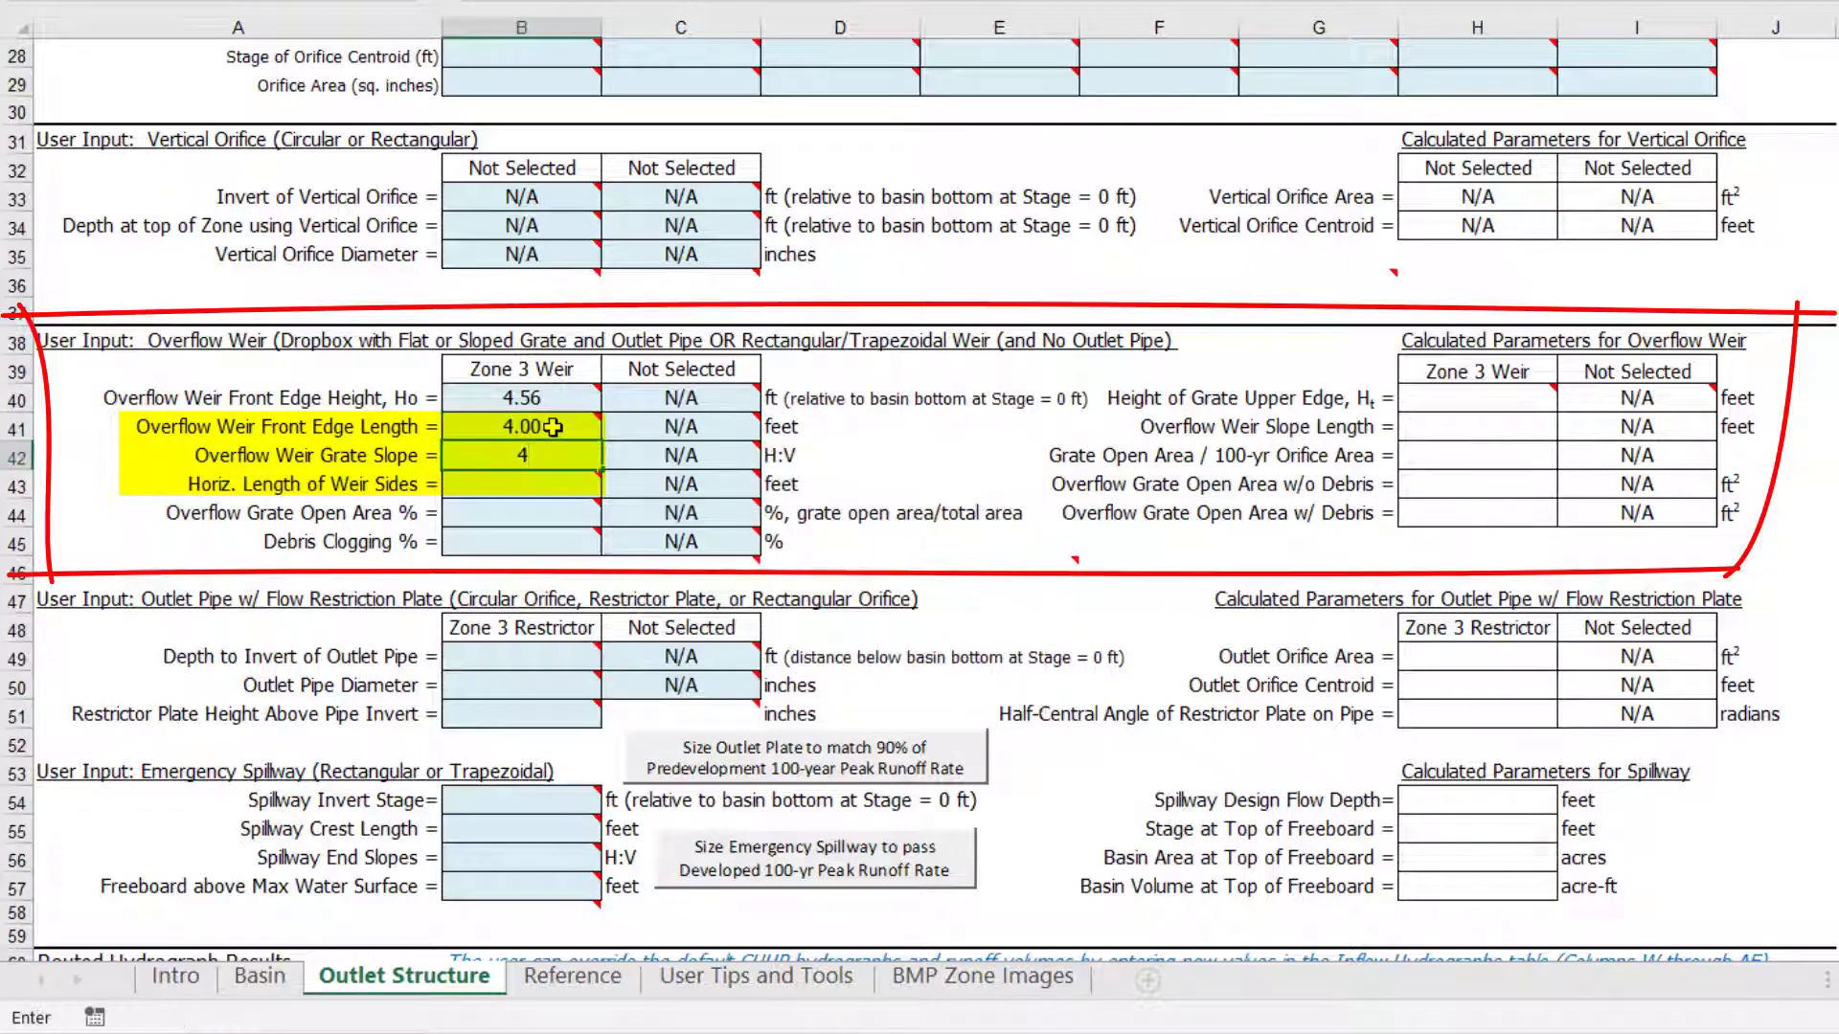
key("Return")
type("4")
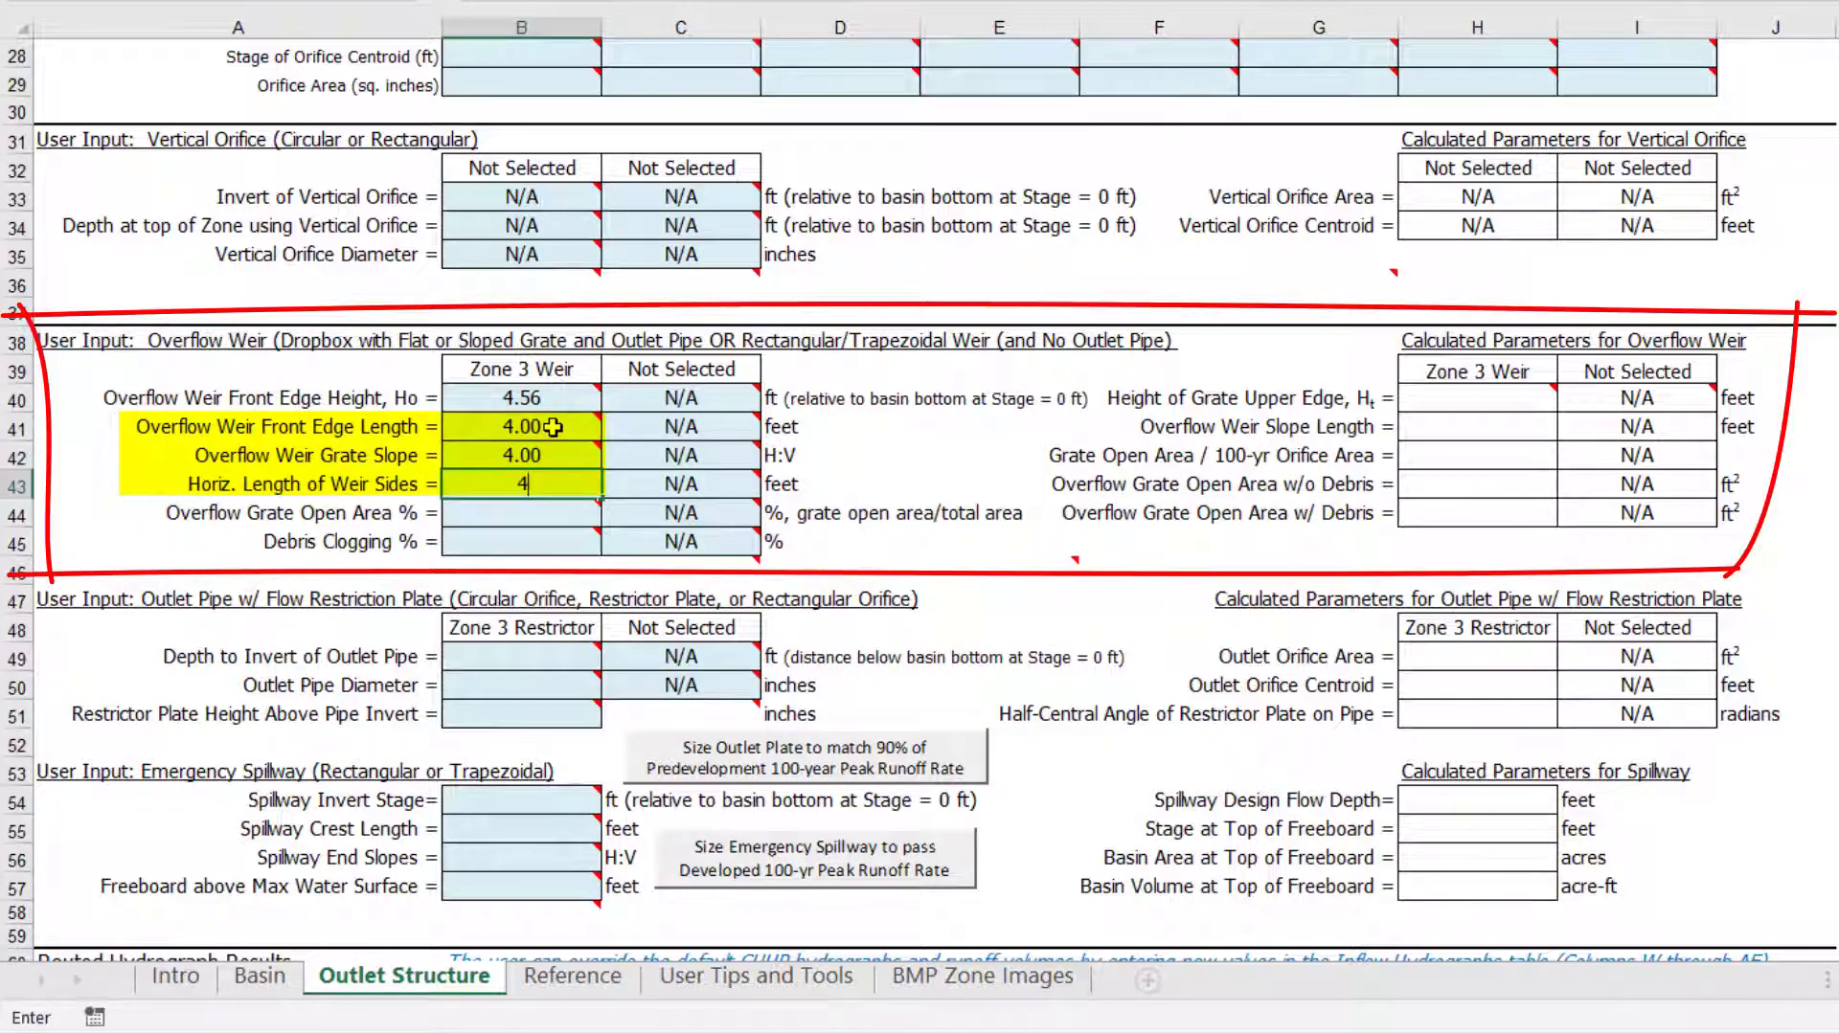
key("Return")
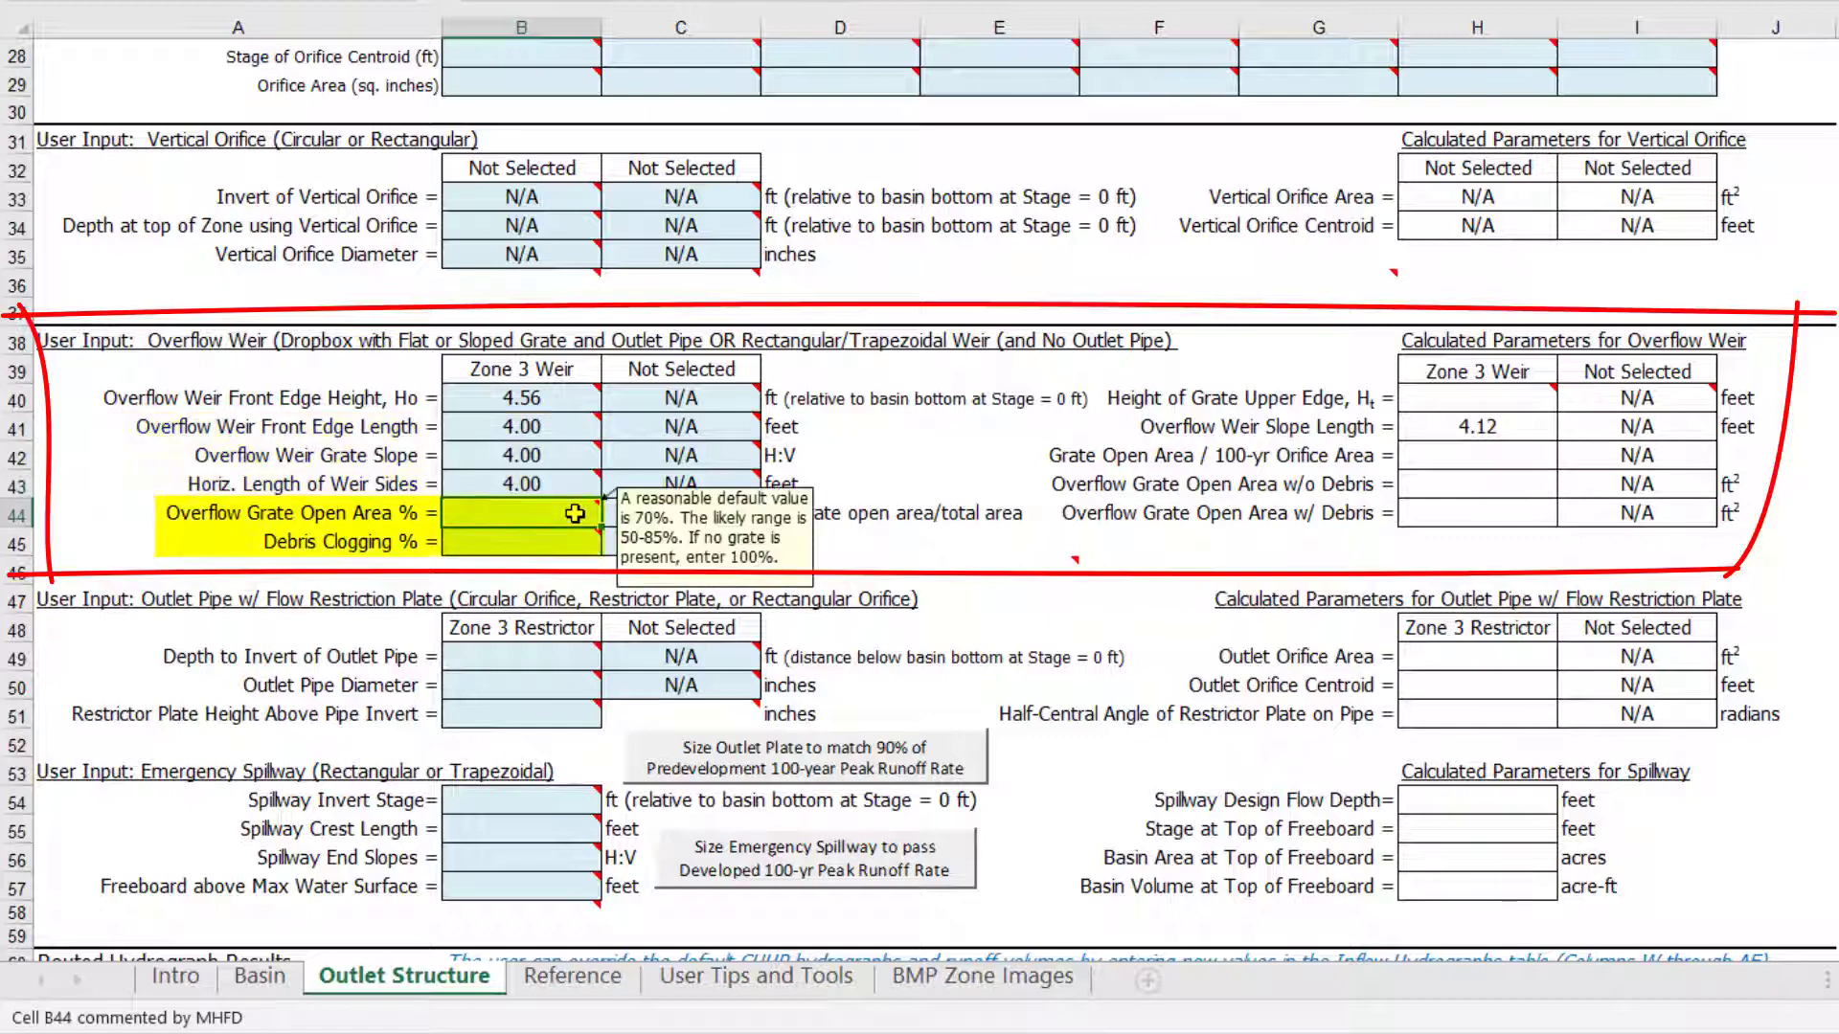
- Set the Zone 3 weir's overflow grate open area to 70% and debris clogging to 0%
type("70")
key("ctrl+Return")
key("Return")
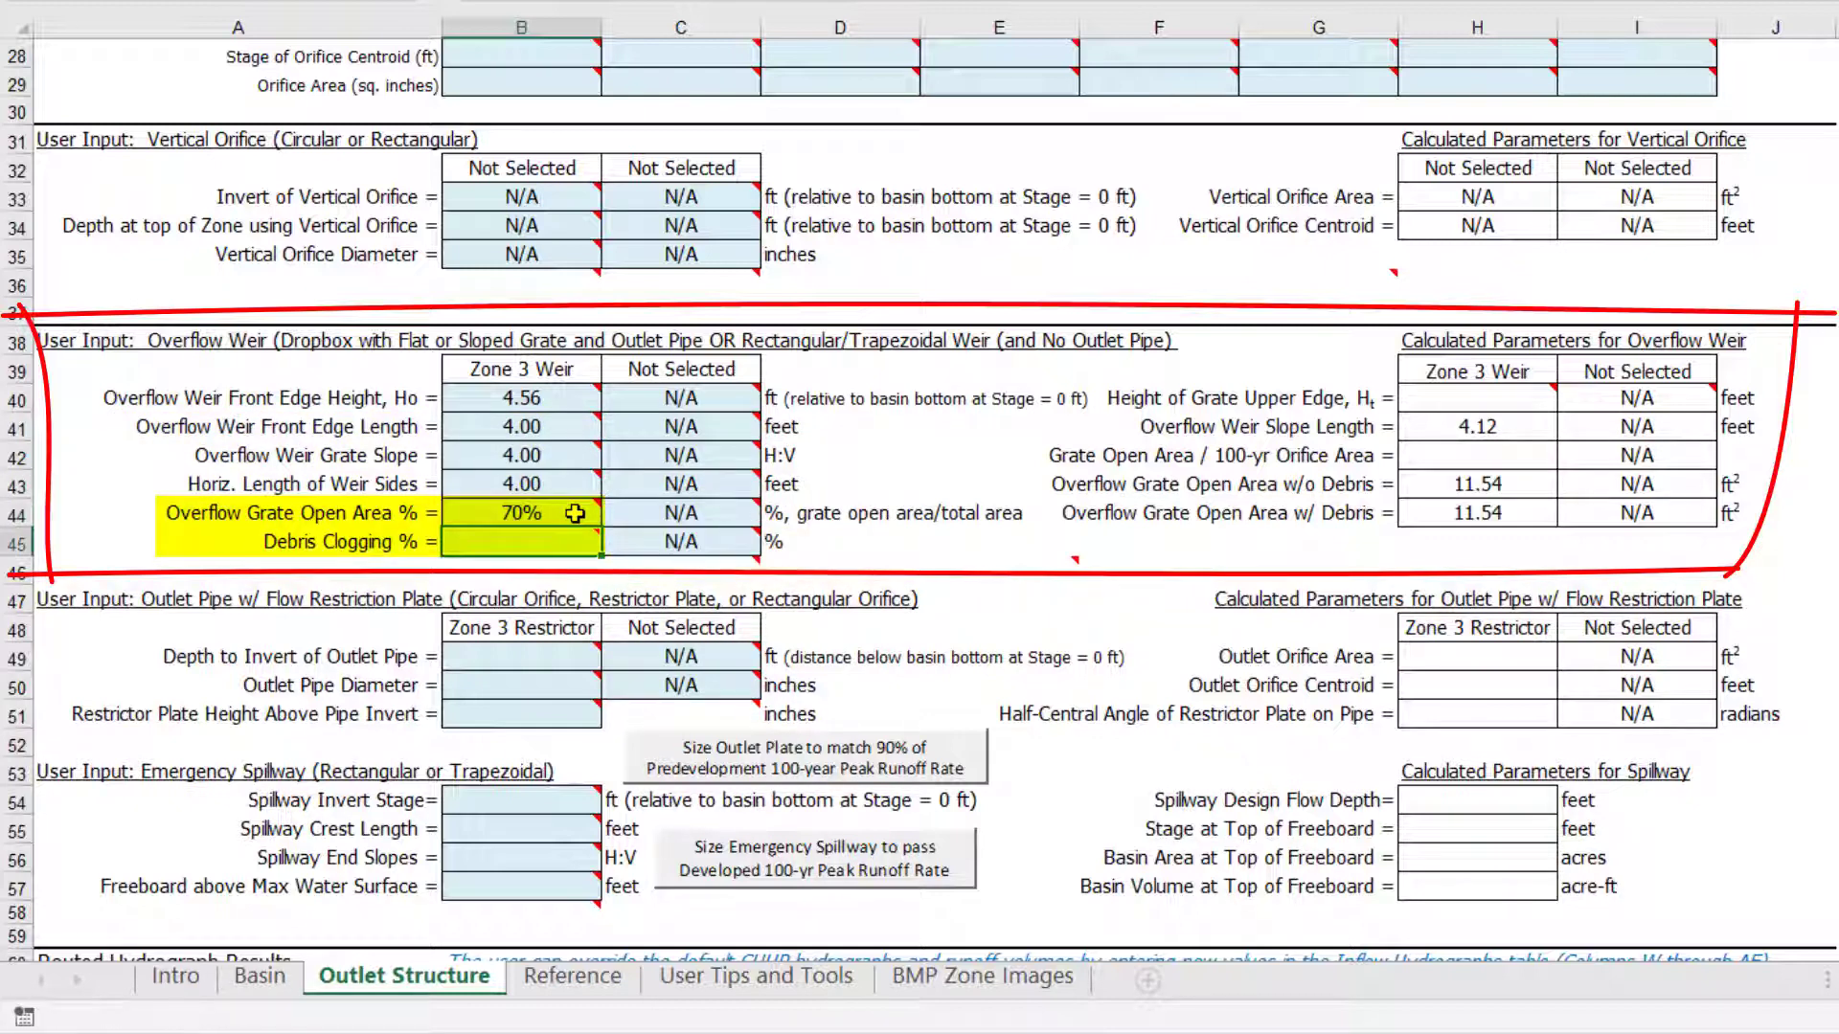
type("0")
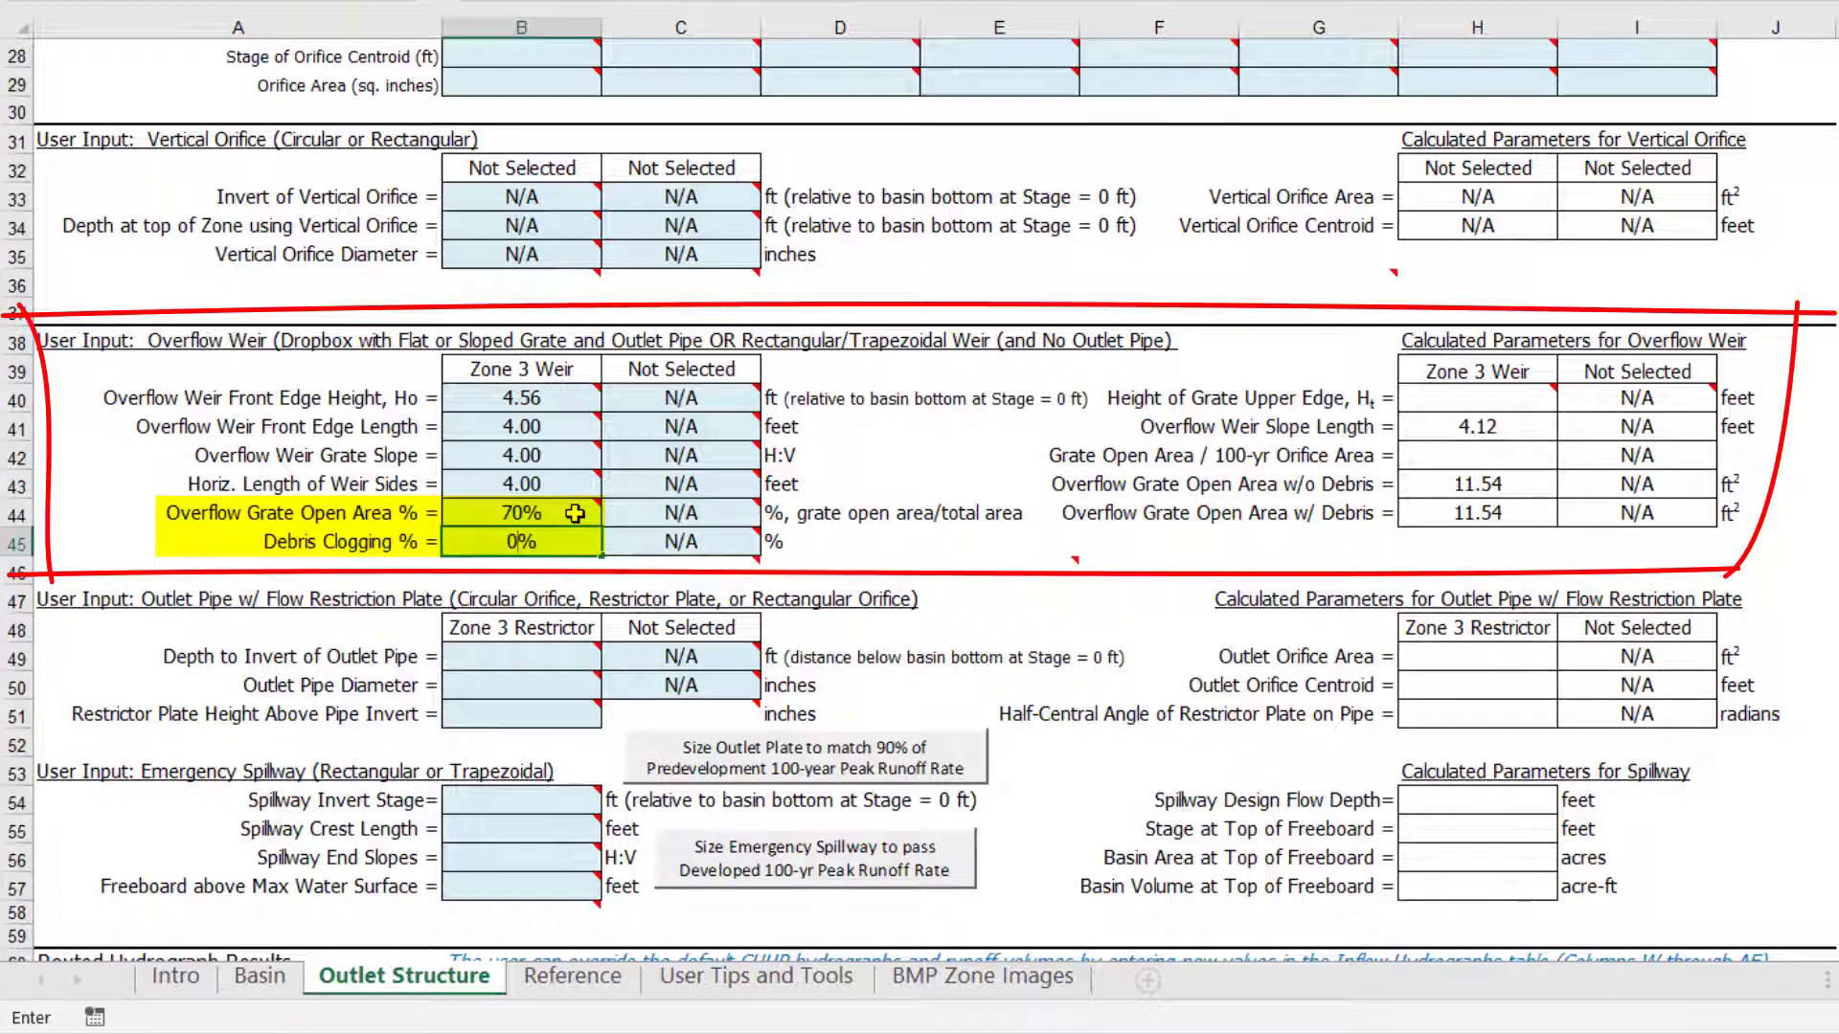
key("ctrl+Return")
key("Return")
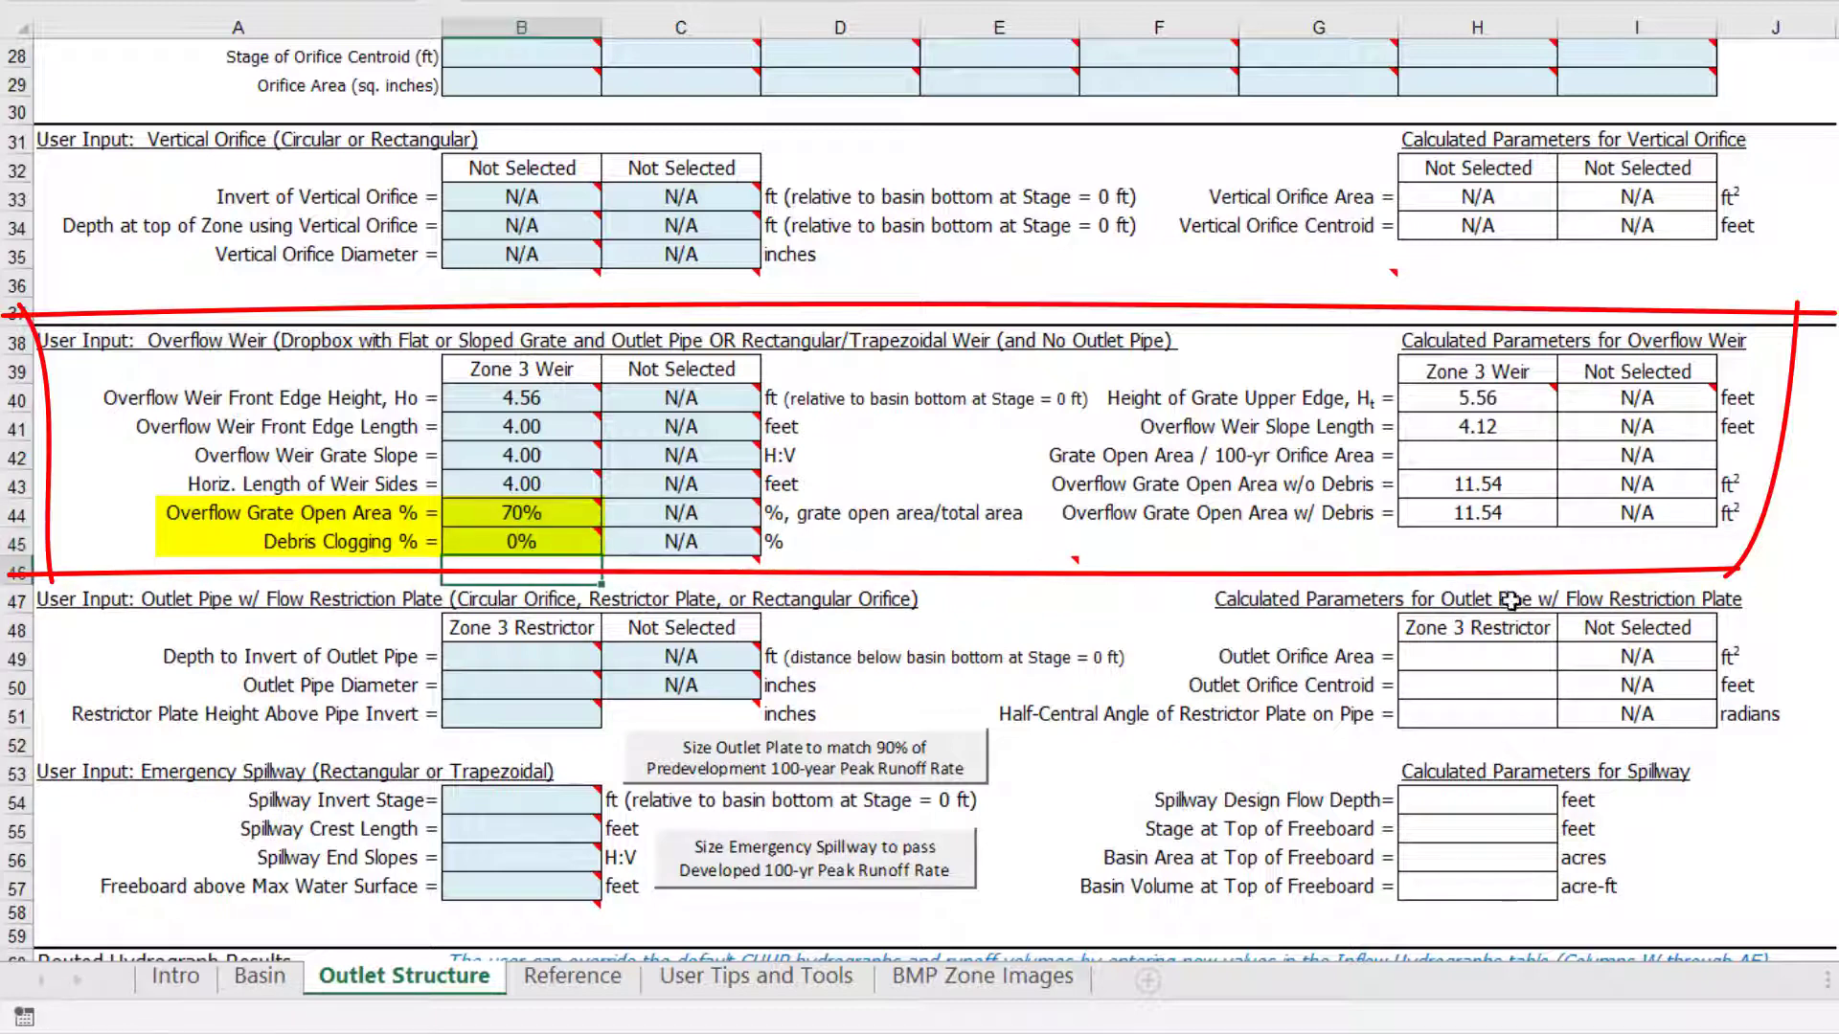
left_click(1807, 564)
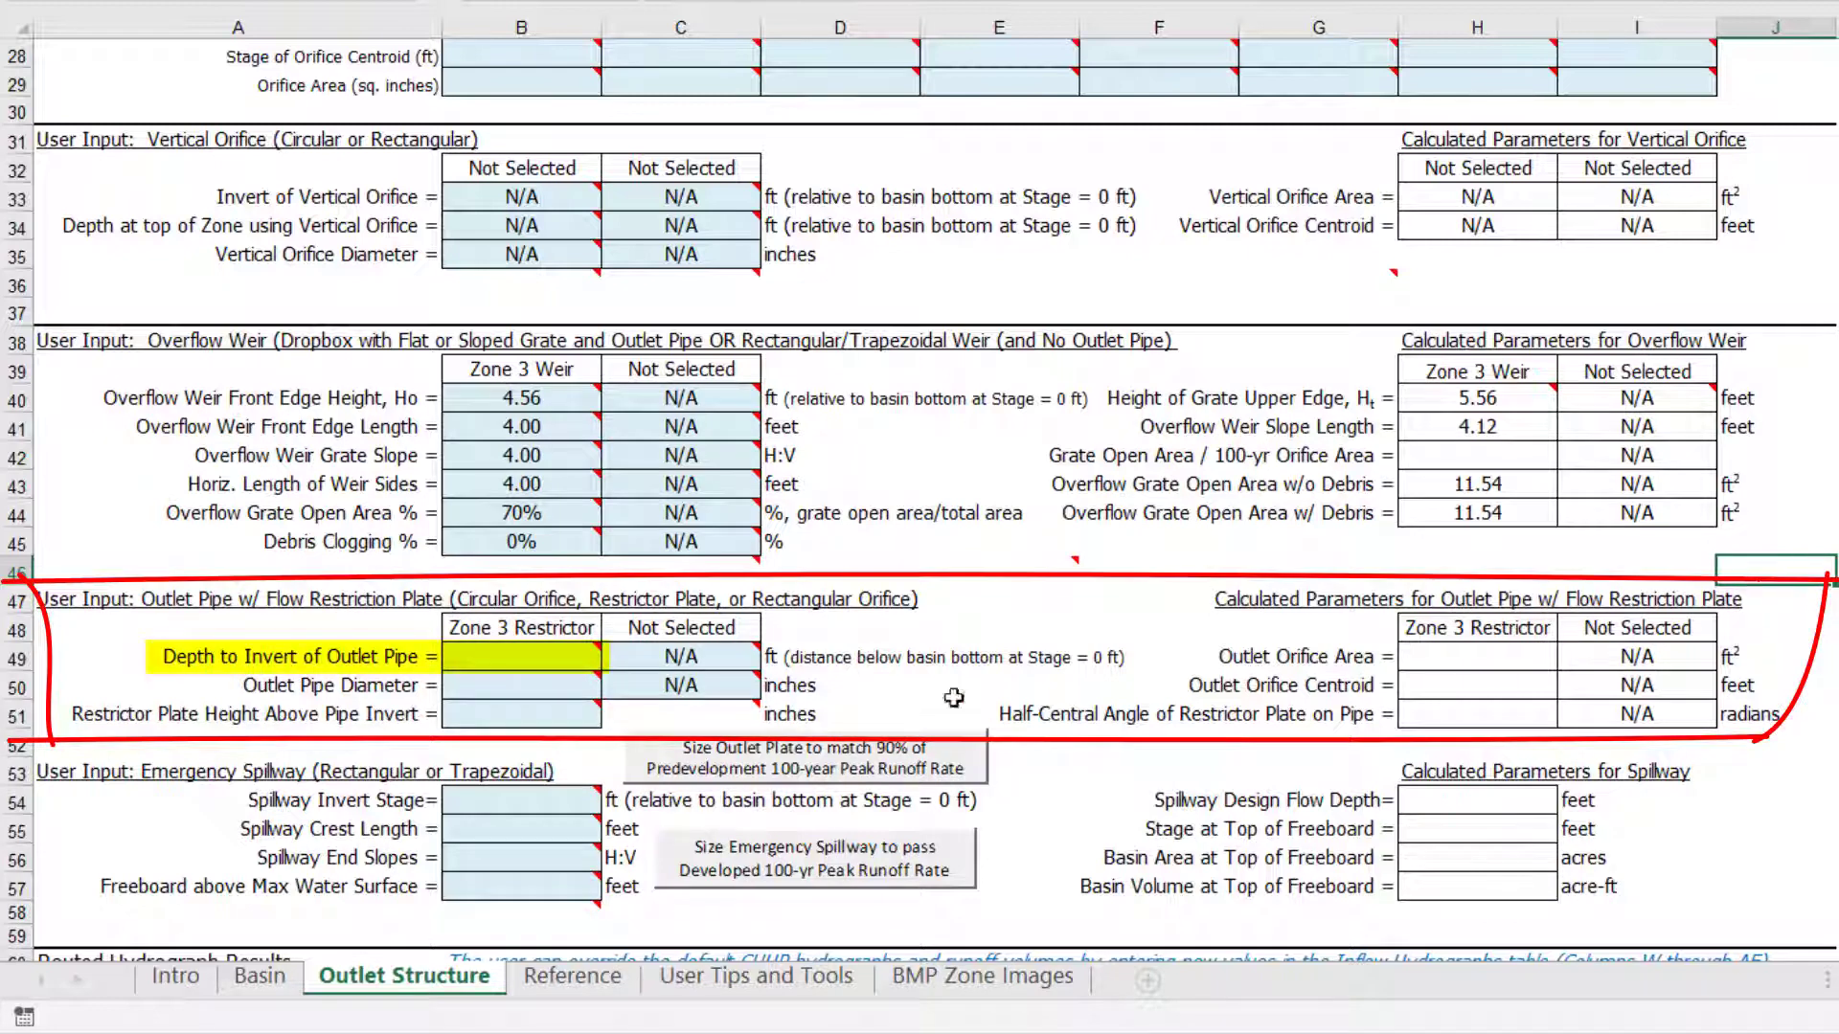
- Set the Zone 3 restrictor's depth to invert of outlet pipe to 2.5 ft
left_click(580, 660)
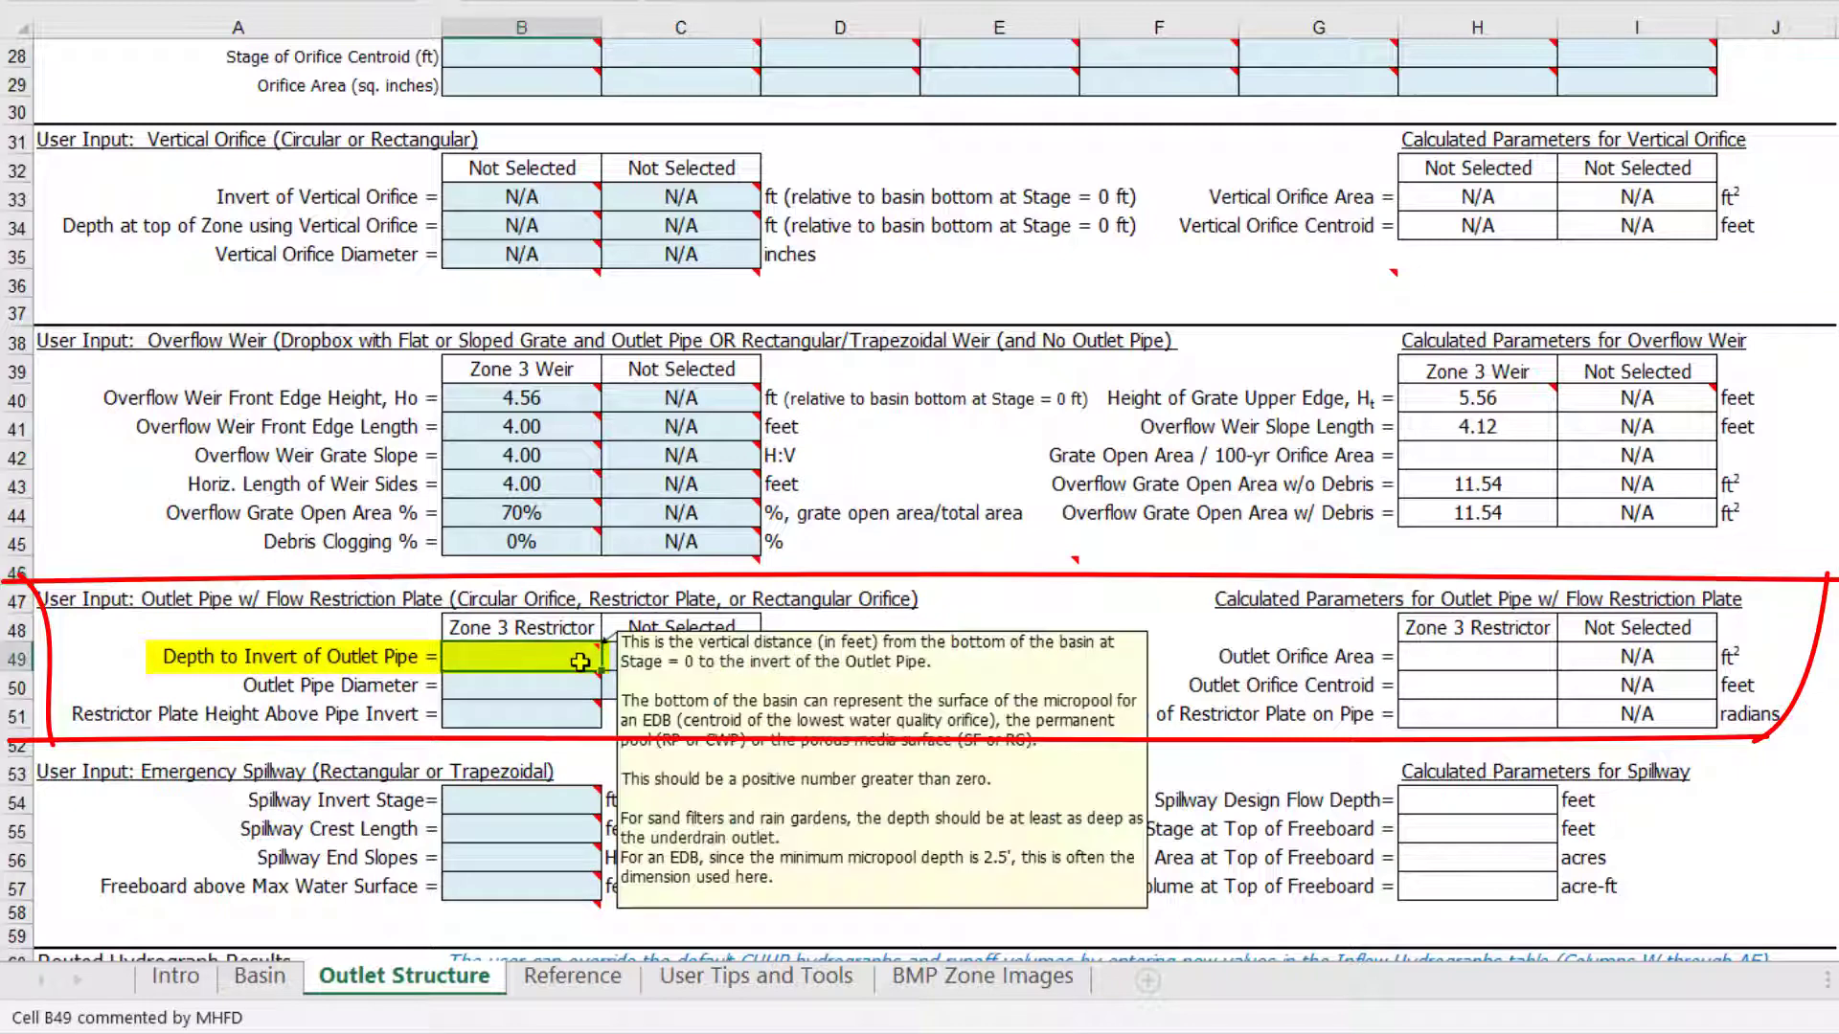
type("2.5")
key("Return")
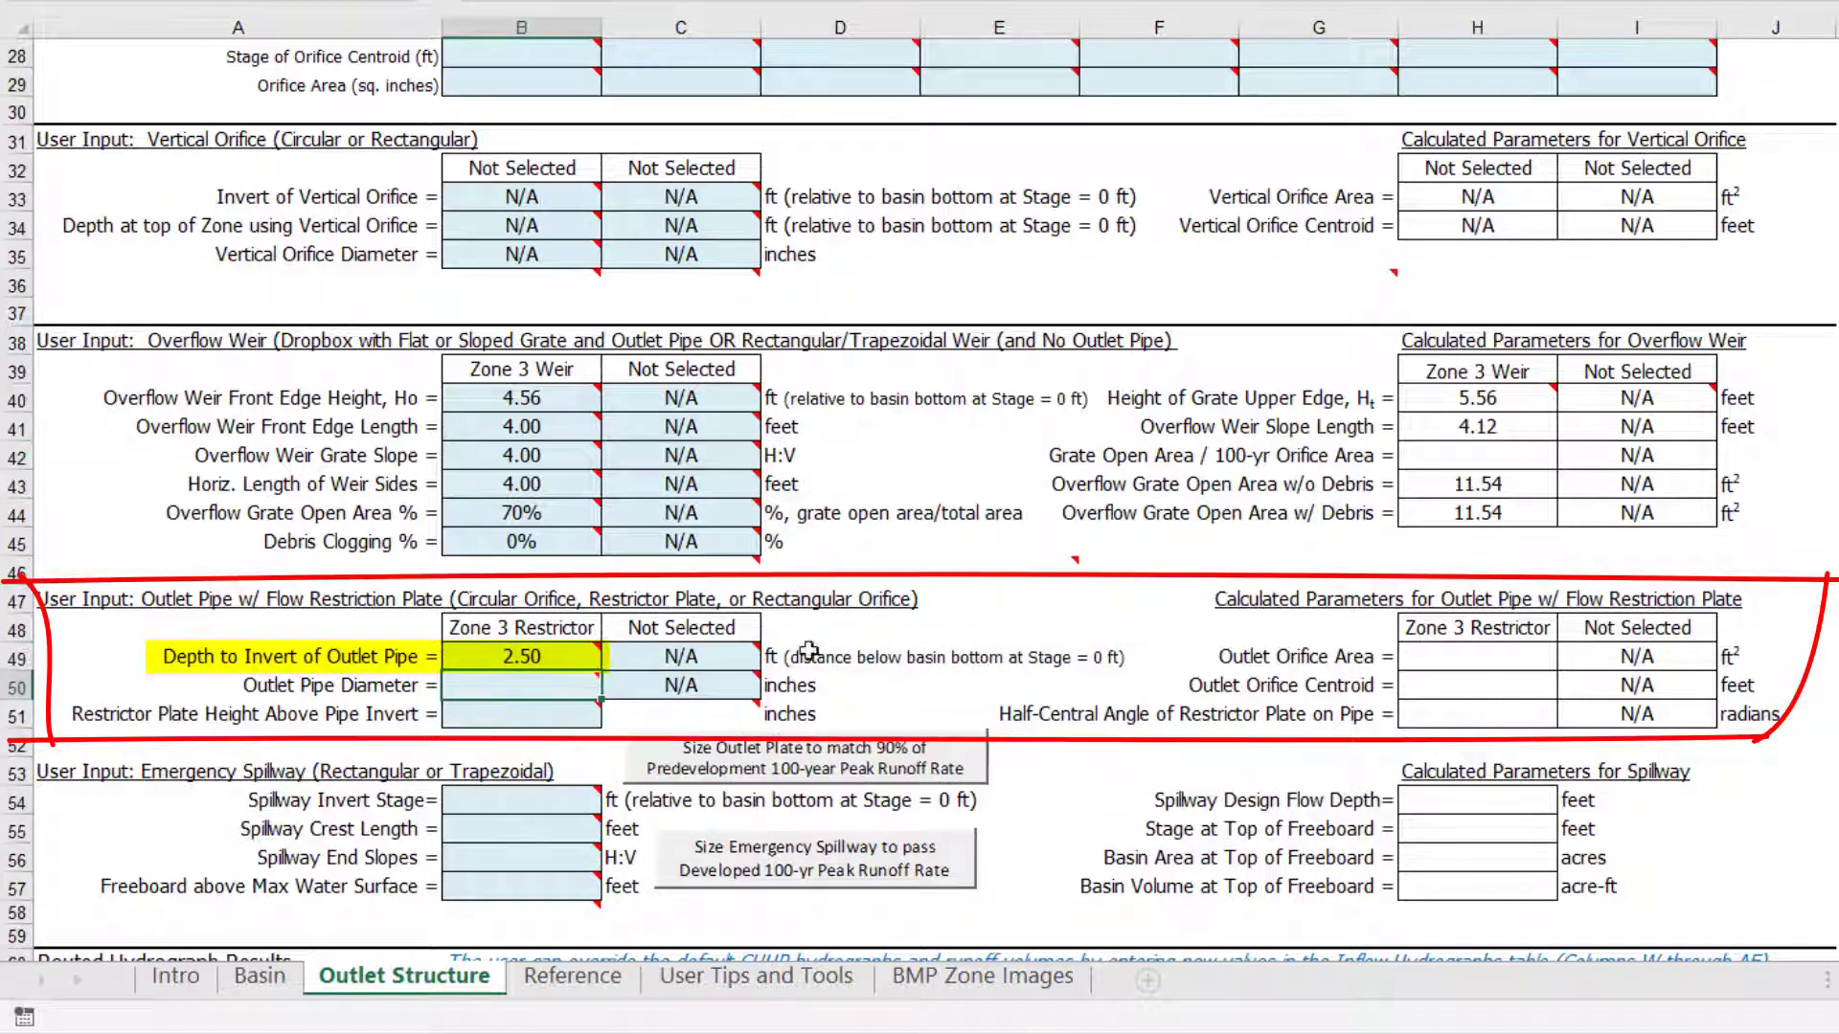
left_click(1740, 567)
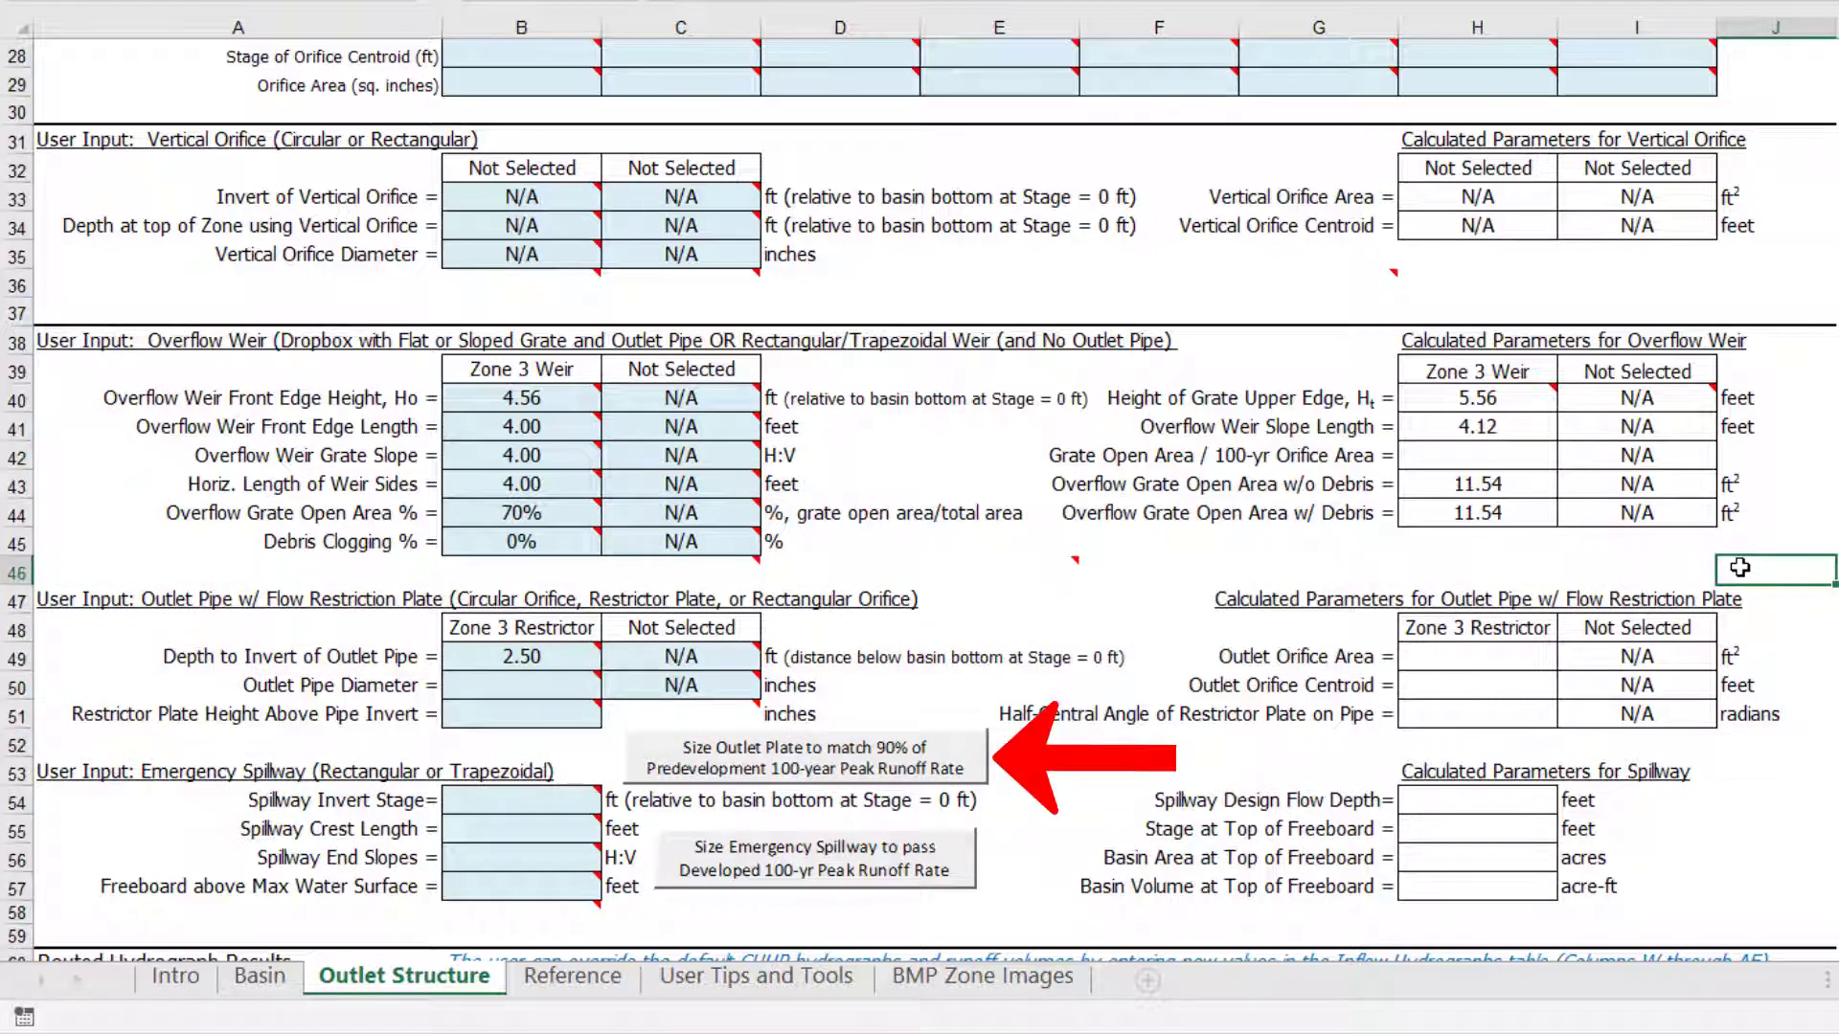
- Size the outlet plate to match 90% of the predevelopment 100-year peak runoff rate, accepting a spillway crest stage of 6.1 ft
left_click(852, 778)
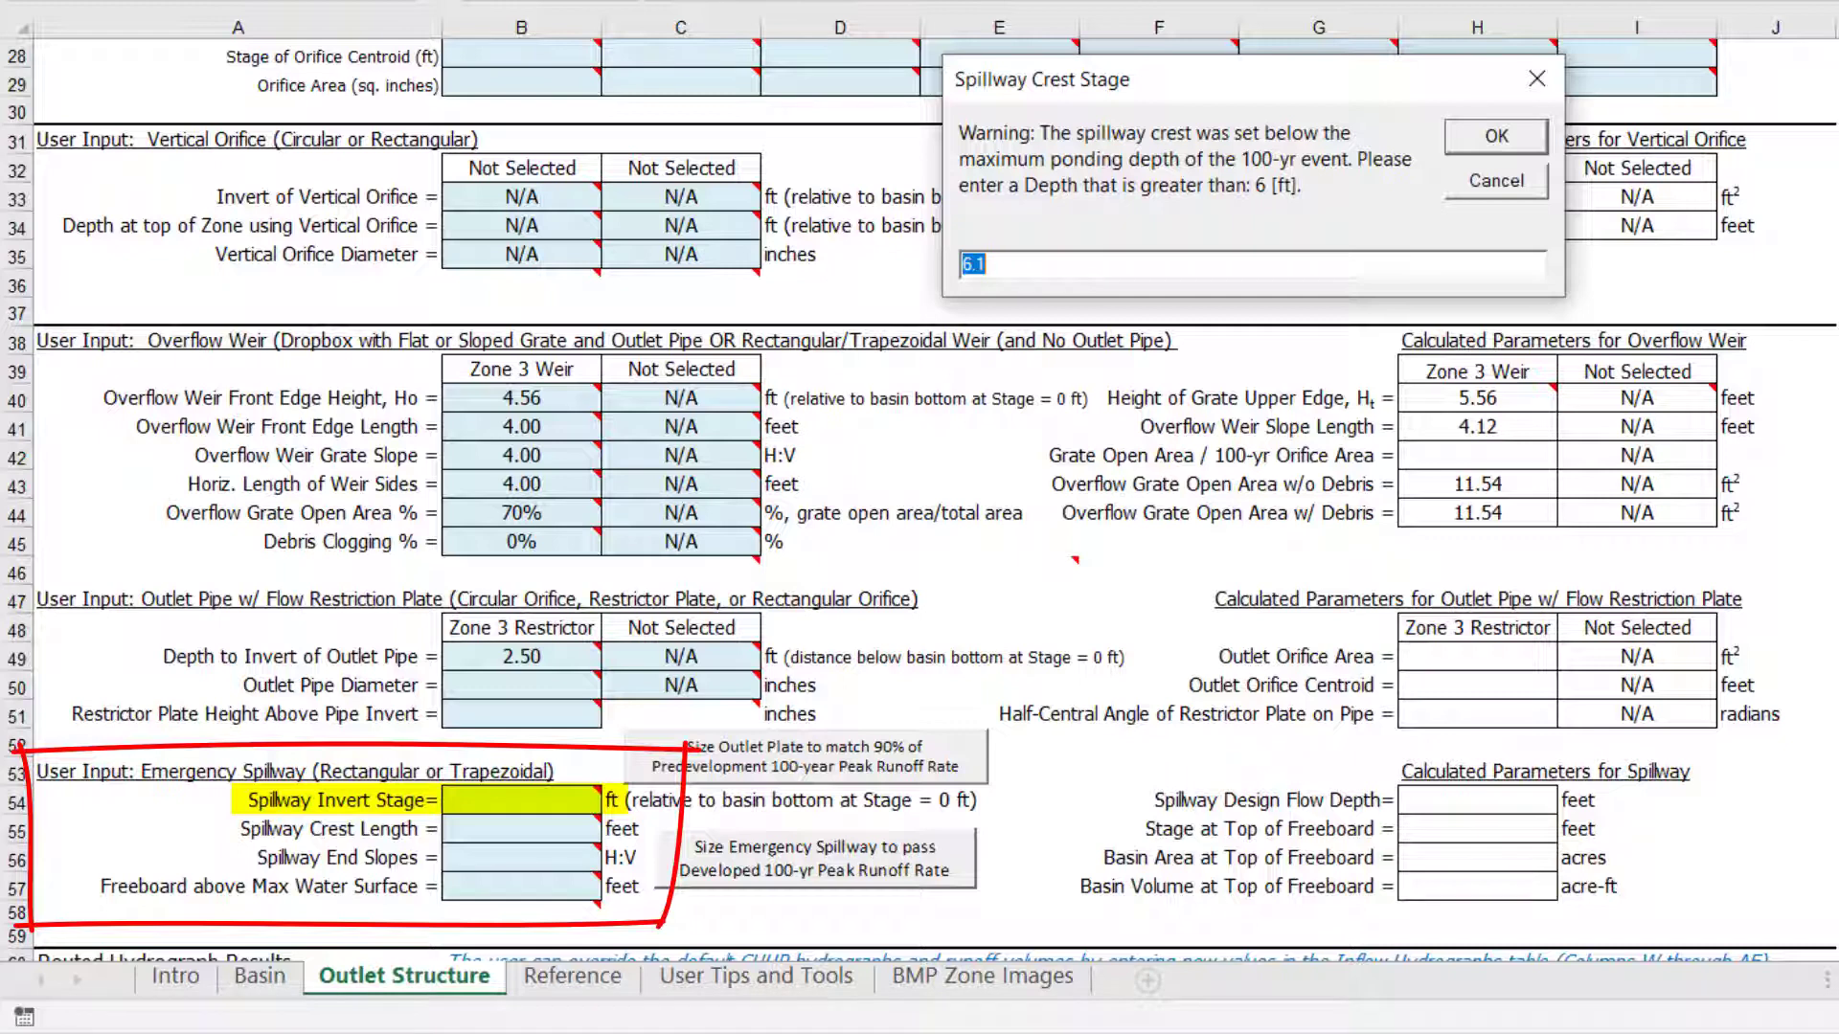
left_click(1498, 142)
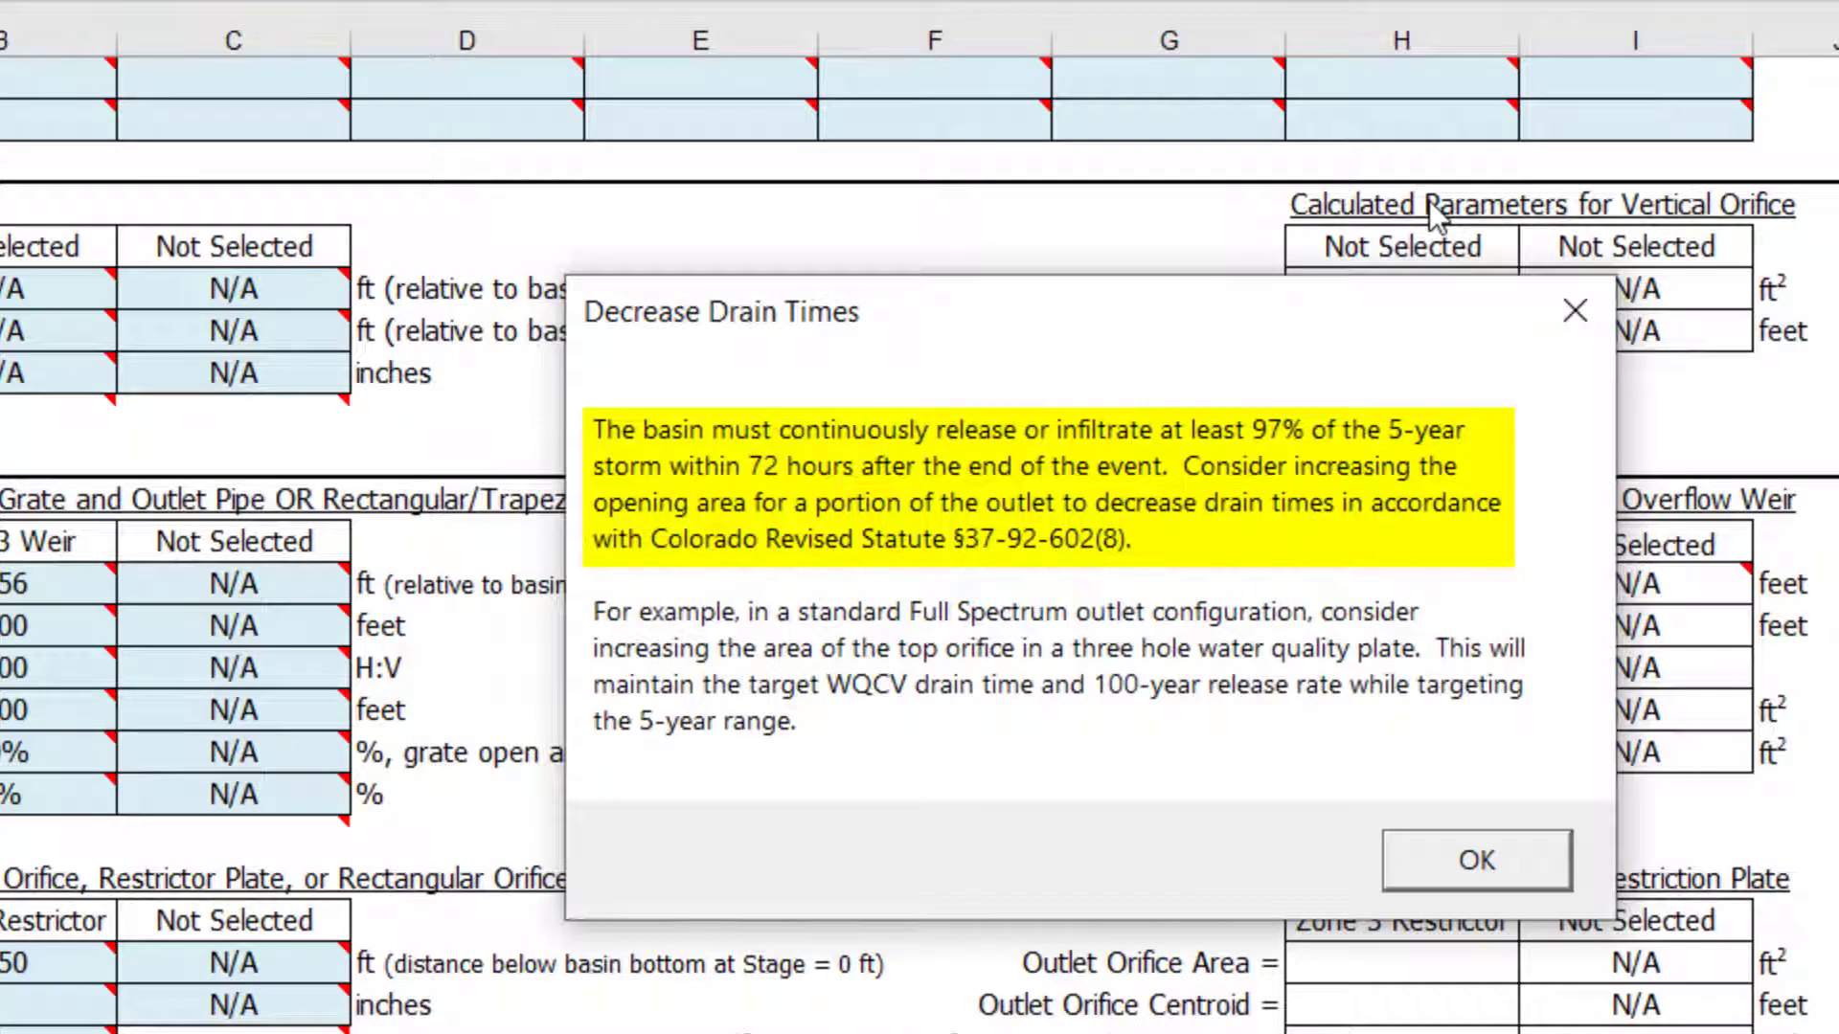
left_click(1503, 871)
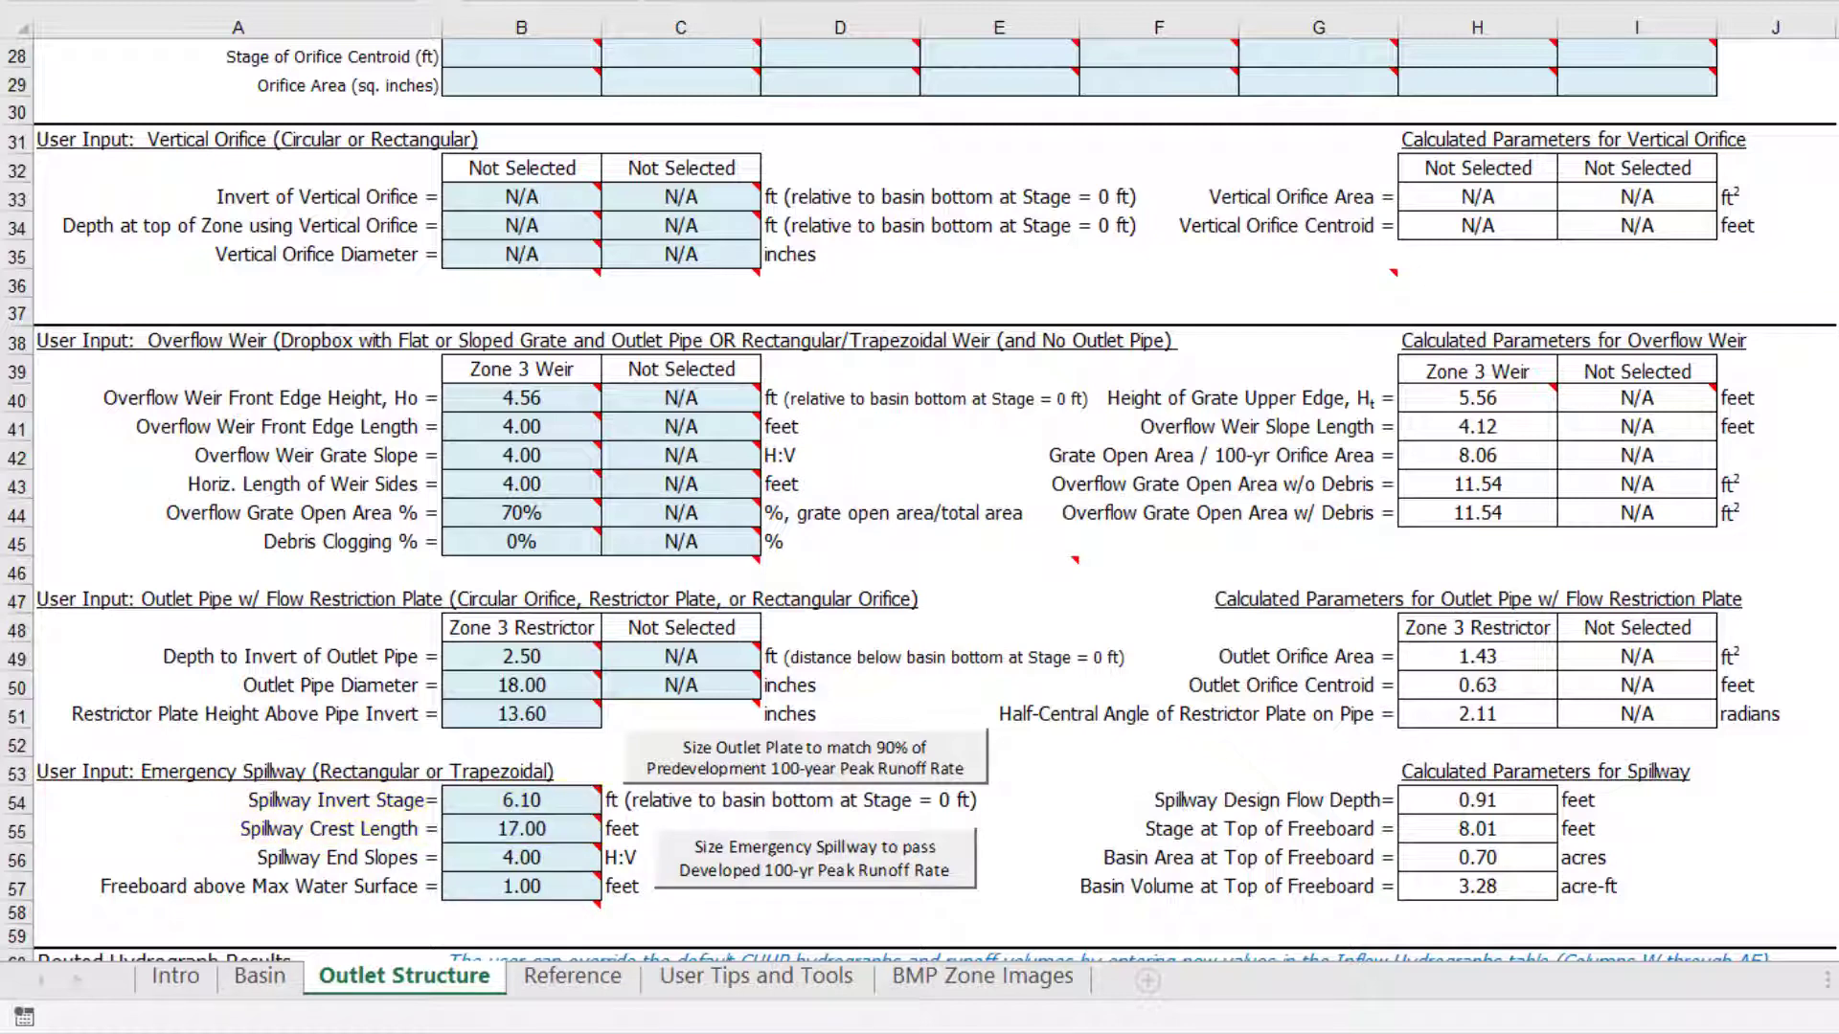
- Set the Row 3 orifice area of the orifice plate to 4 sq. inches
scroll(920, 498, "down", 7)
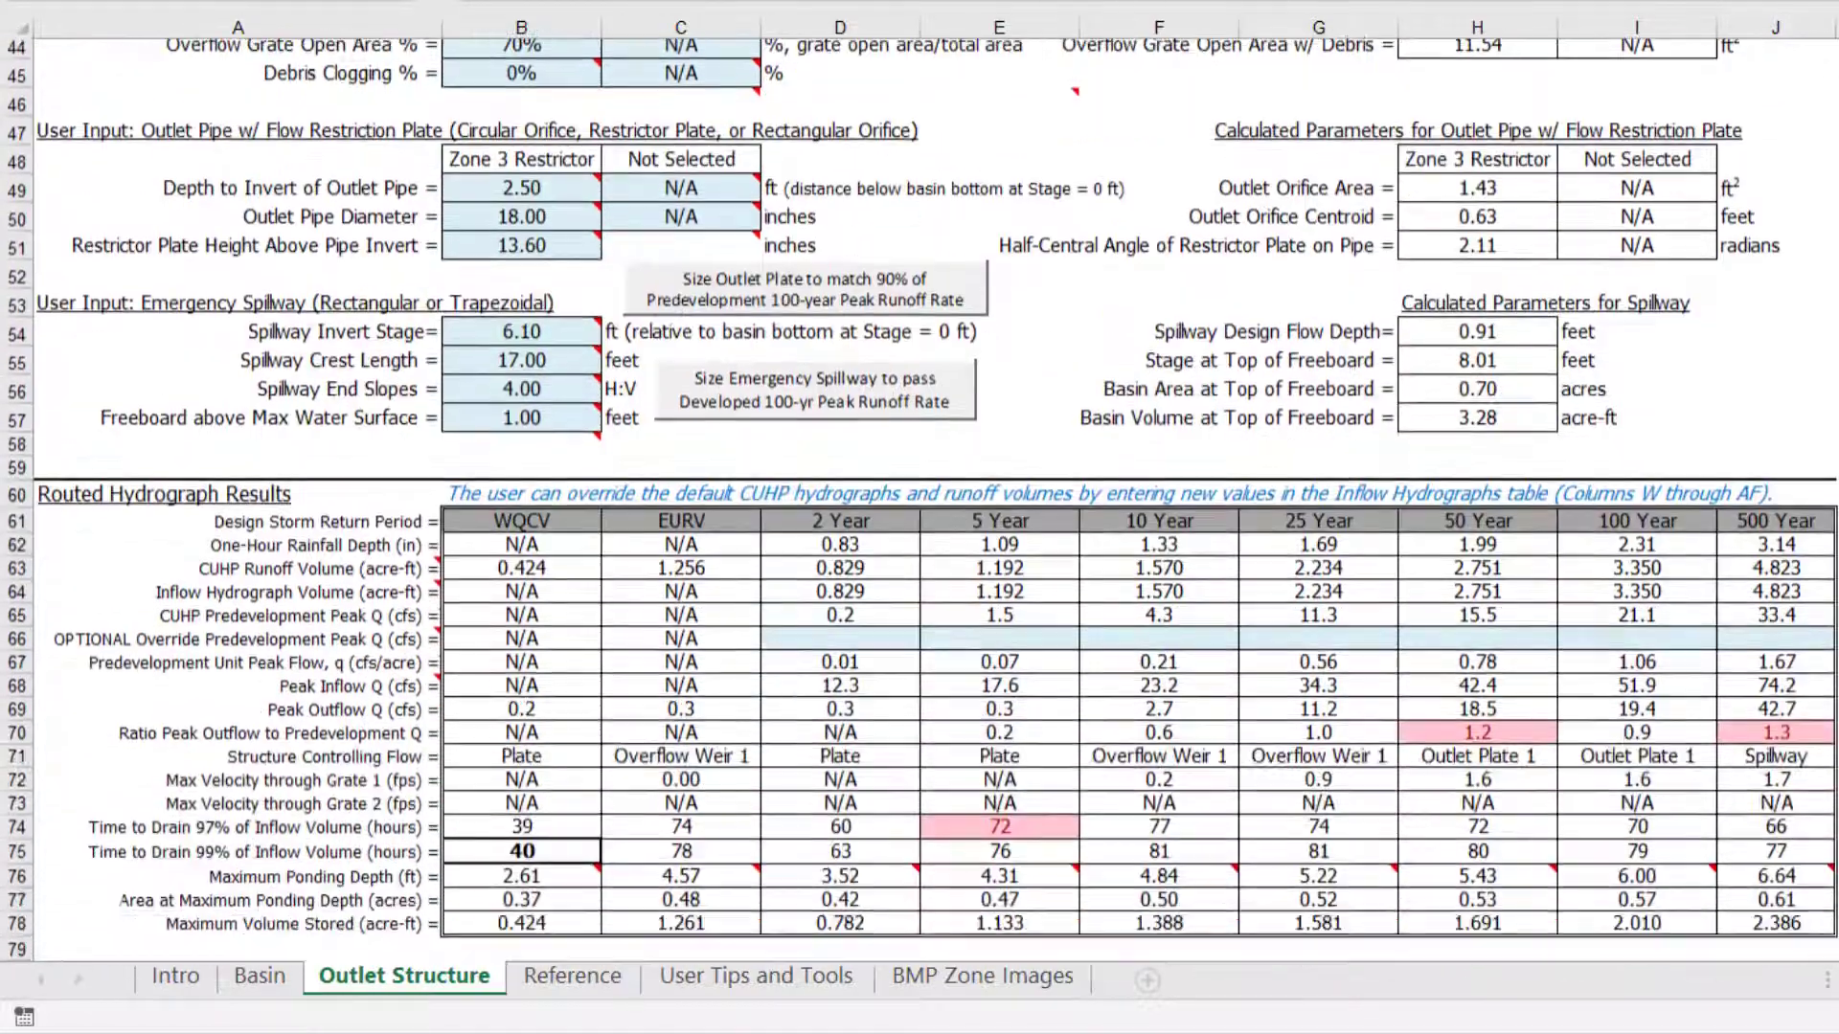
scroll(919, 498, "down", 3)
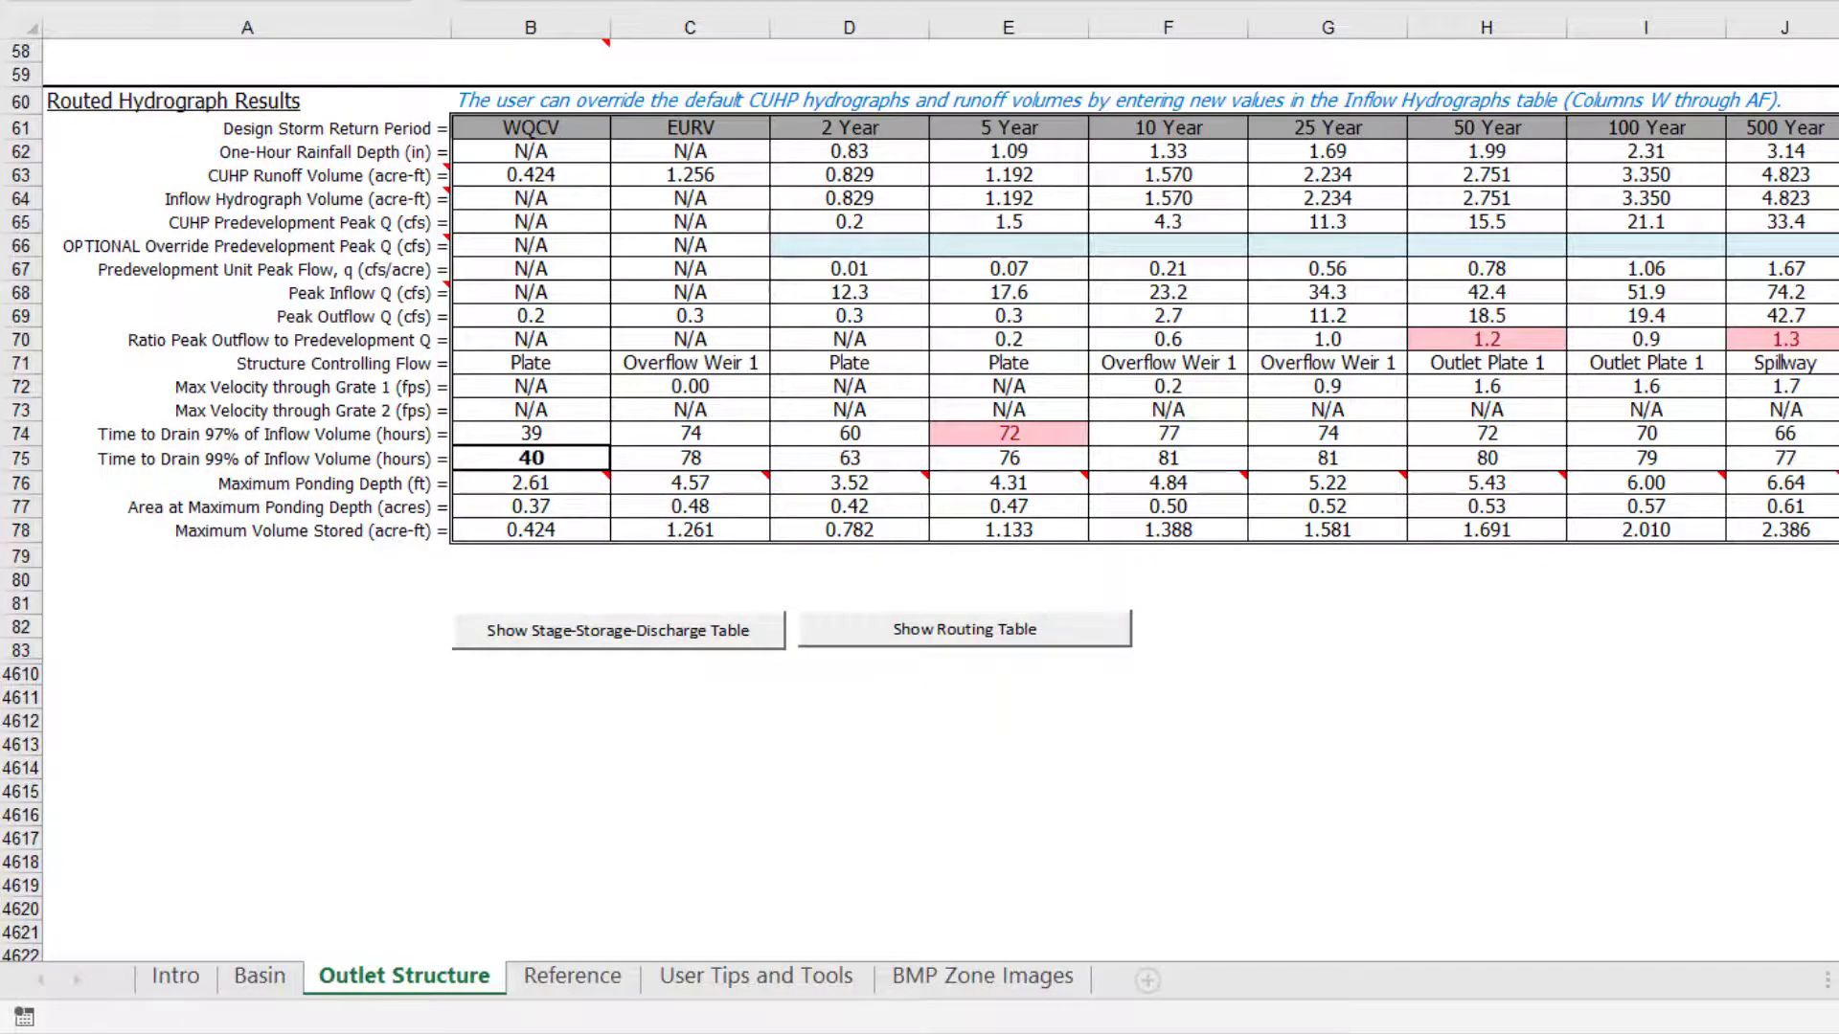
scroll(919, 500, "up", 6)
scroll(919, 500, "up", 9)
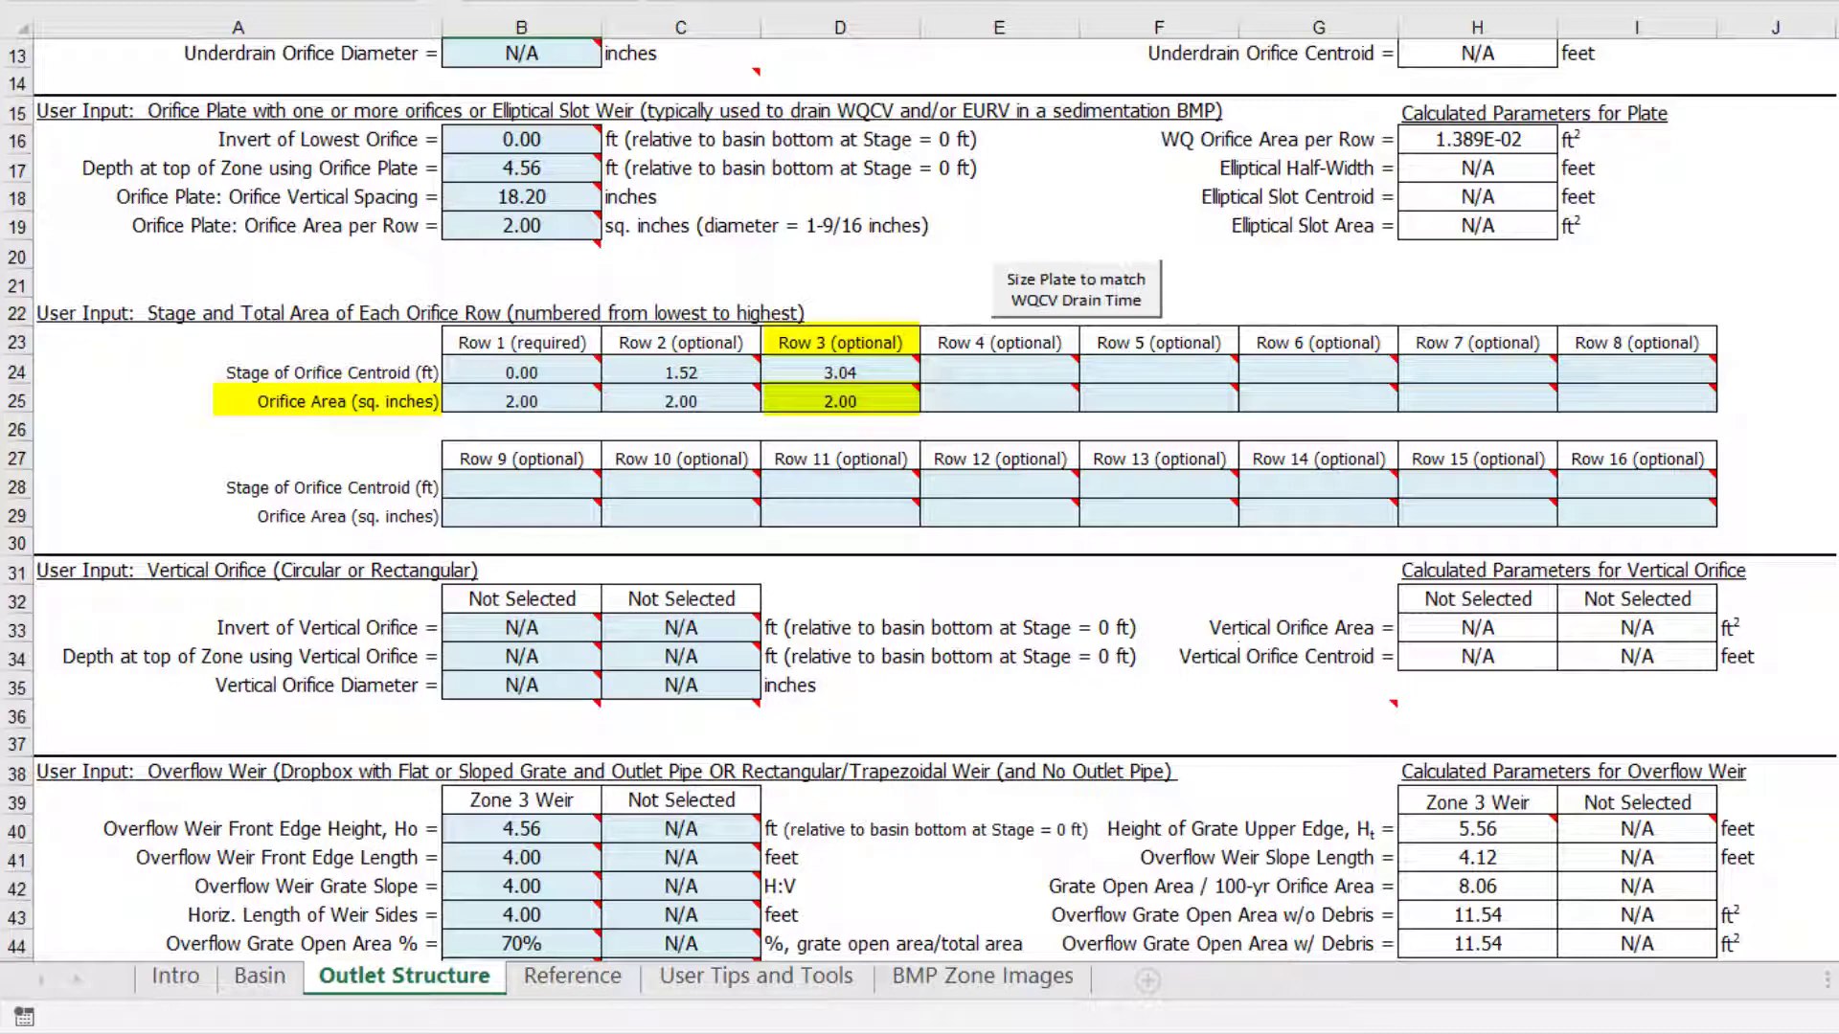
left_click(893, 402)
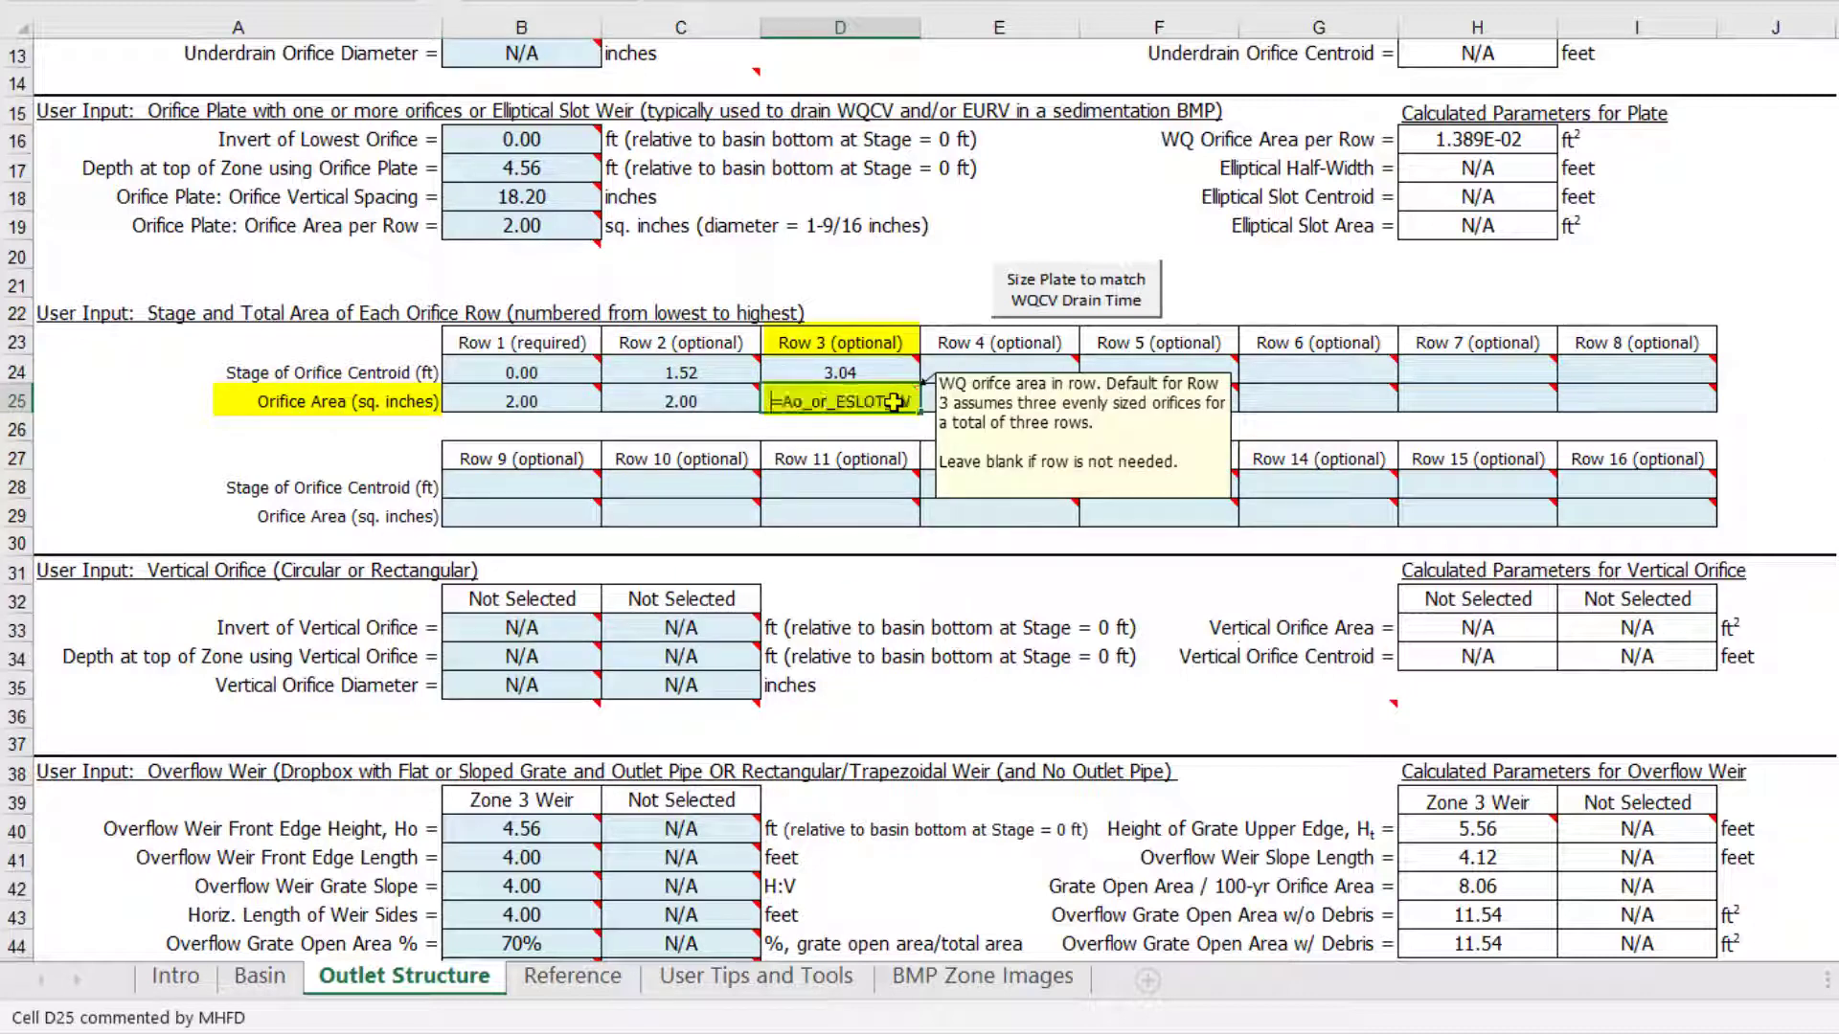
type("4")
key("ctrl+Return")
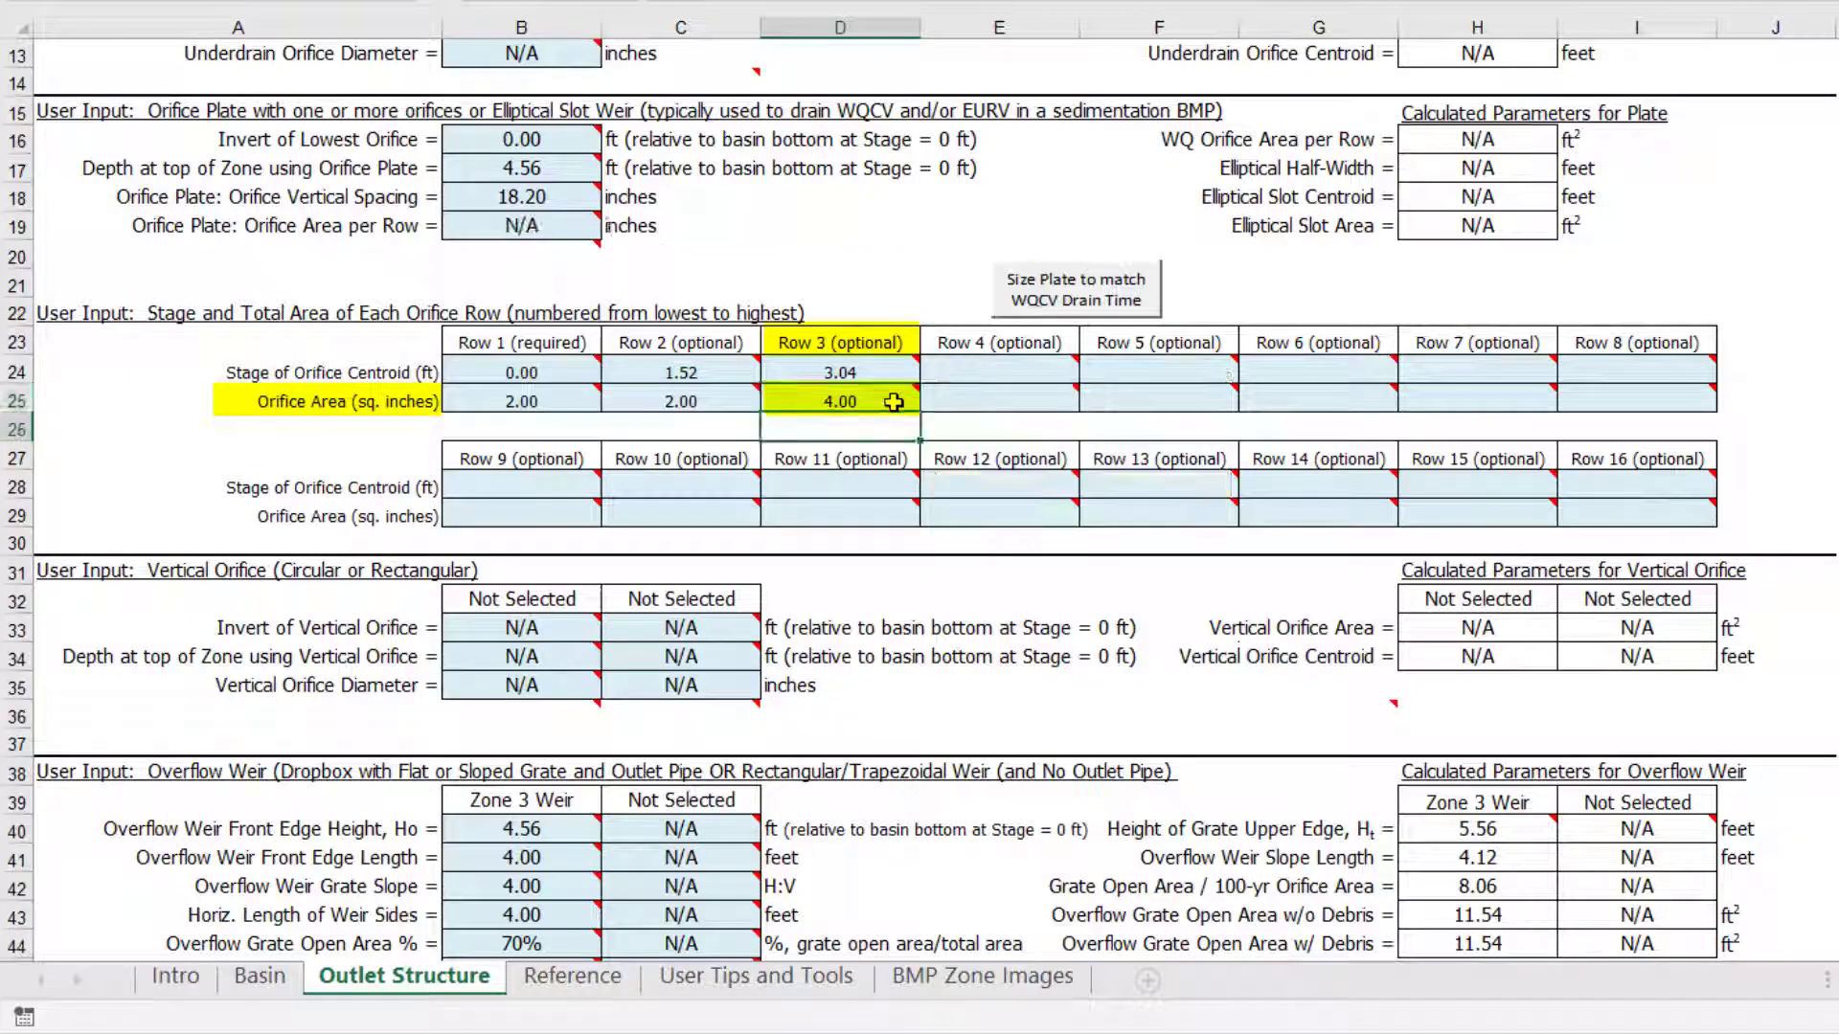
key("Down")
- Check the routed hydrograph results, and set the Zone 3 weir's debris clogging to 50%
scroll(893, 402, "down", 2)
scroll(893, 402, "down", 12)
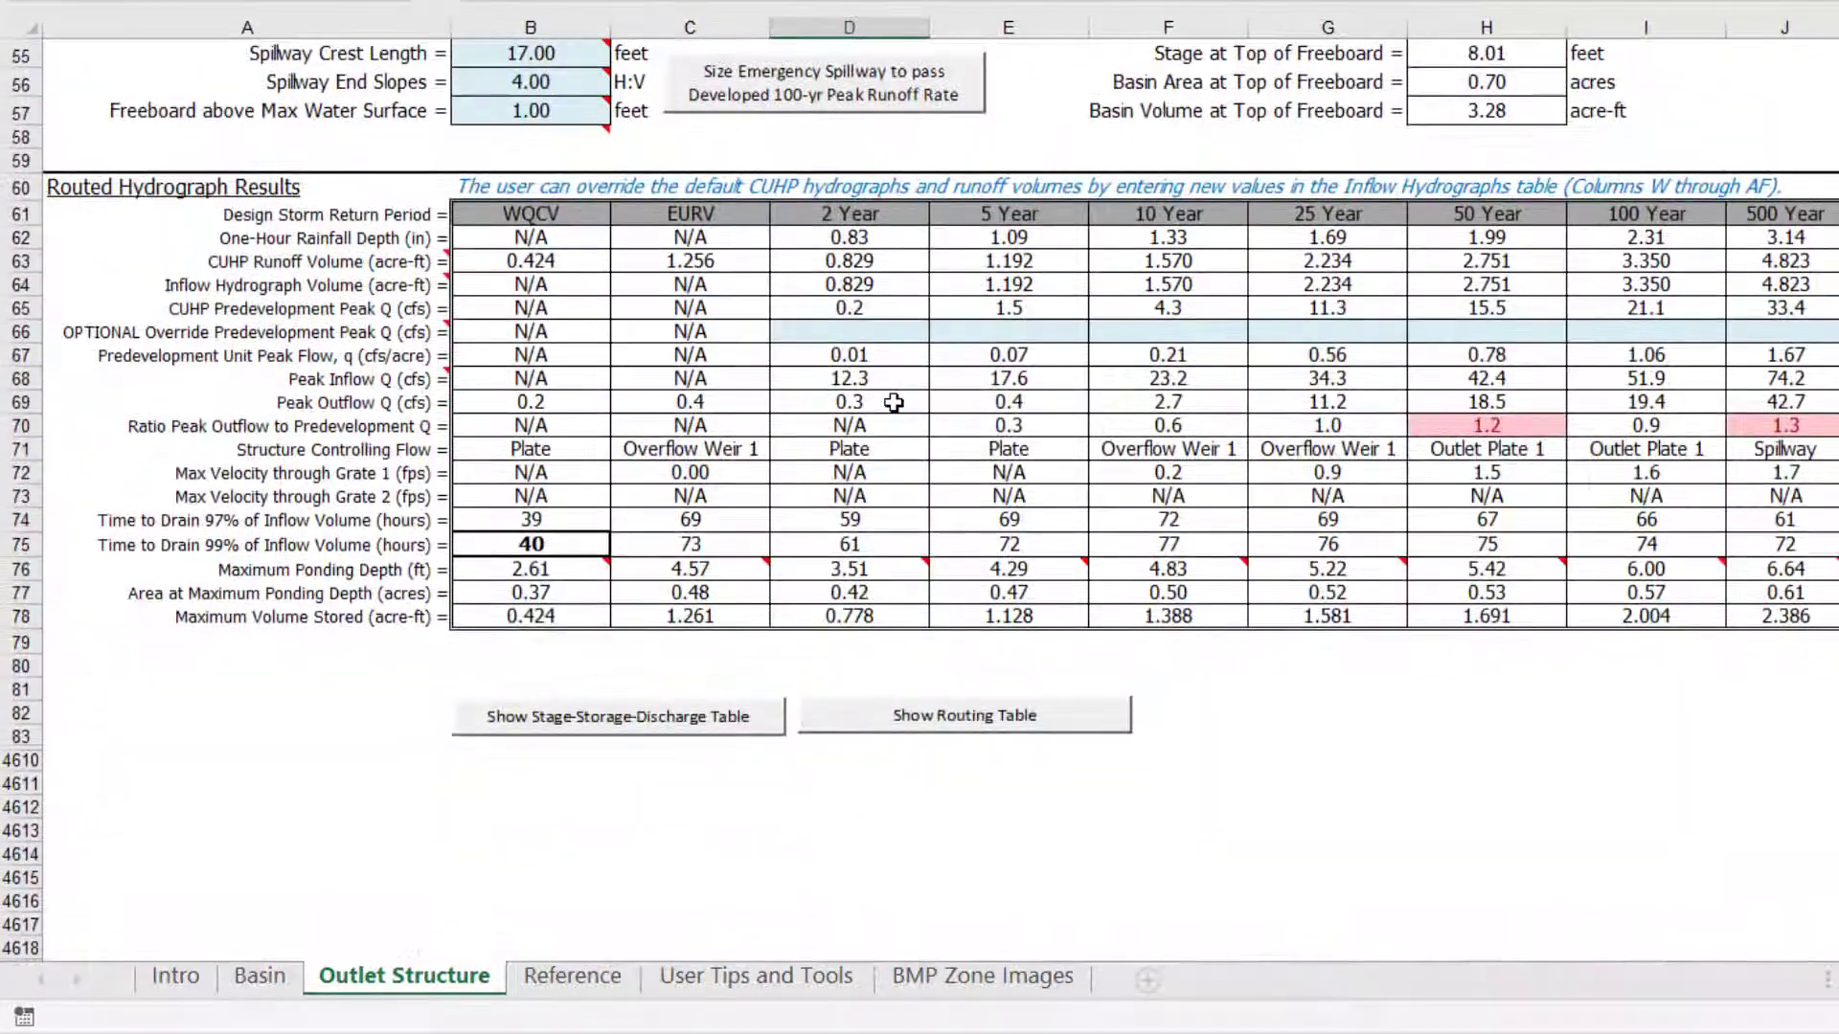
scroll(893, 403, "down", 1)
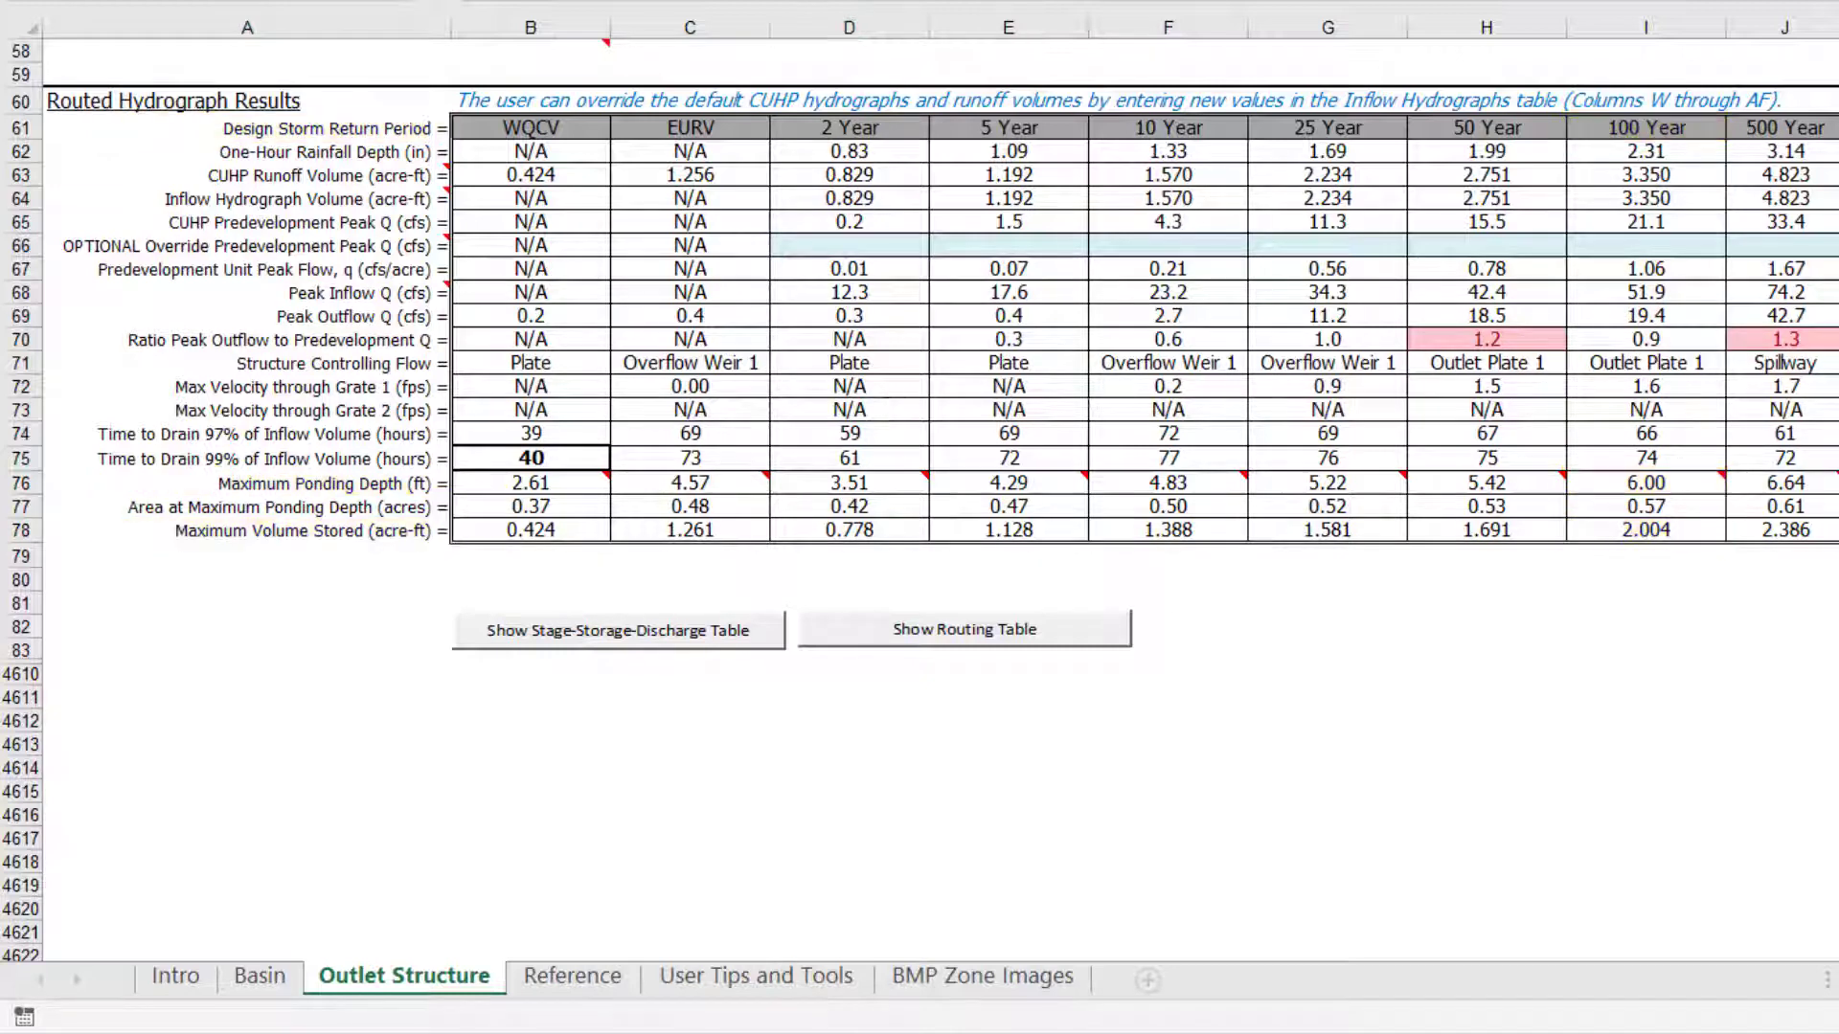
scroll(893, 402, "up", 6)
scroll(919, 498, "up", 1)
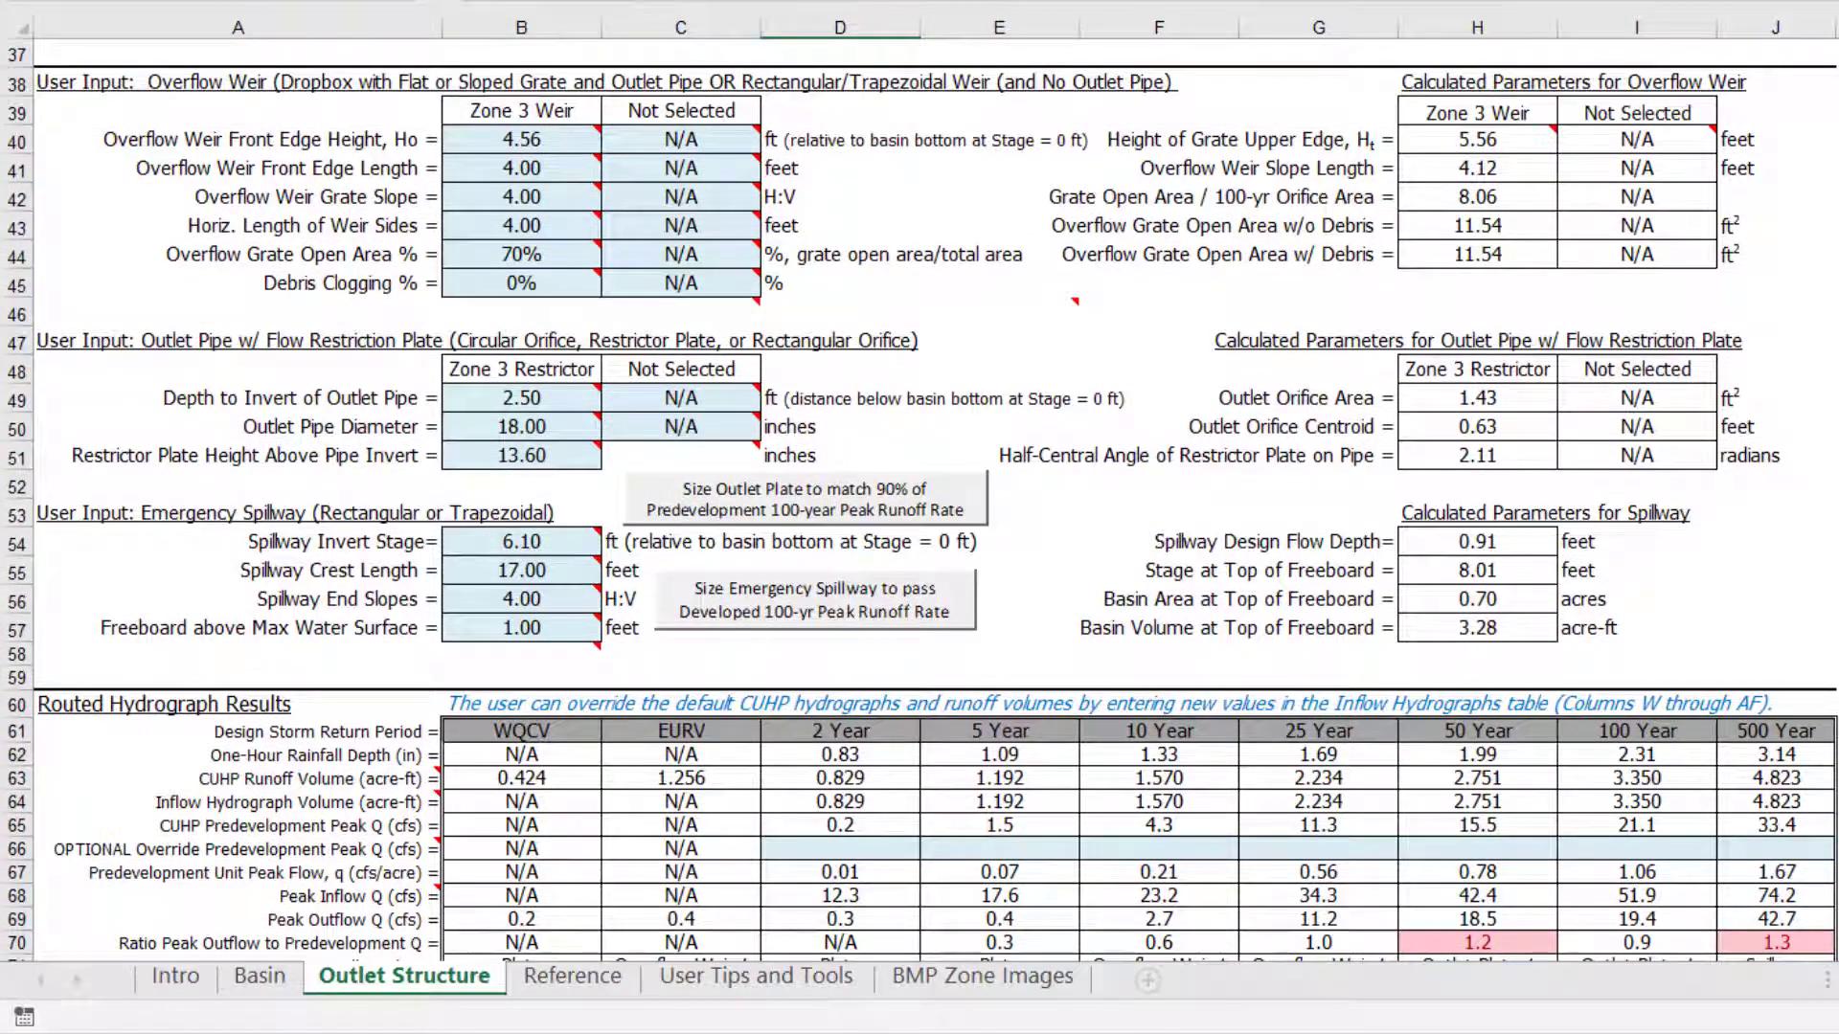
left_click(541, 282)
type("50")
key("Return")
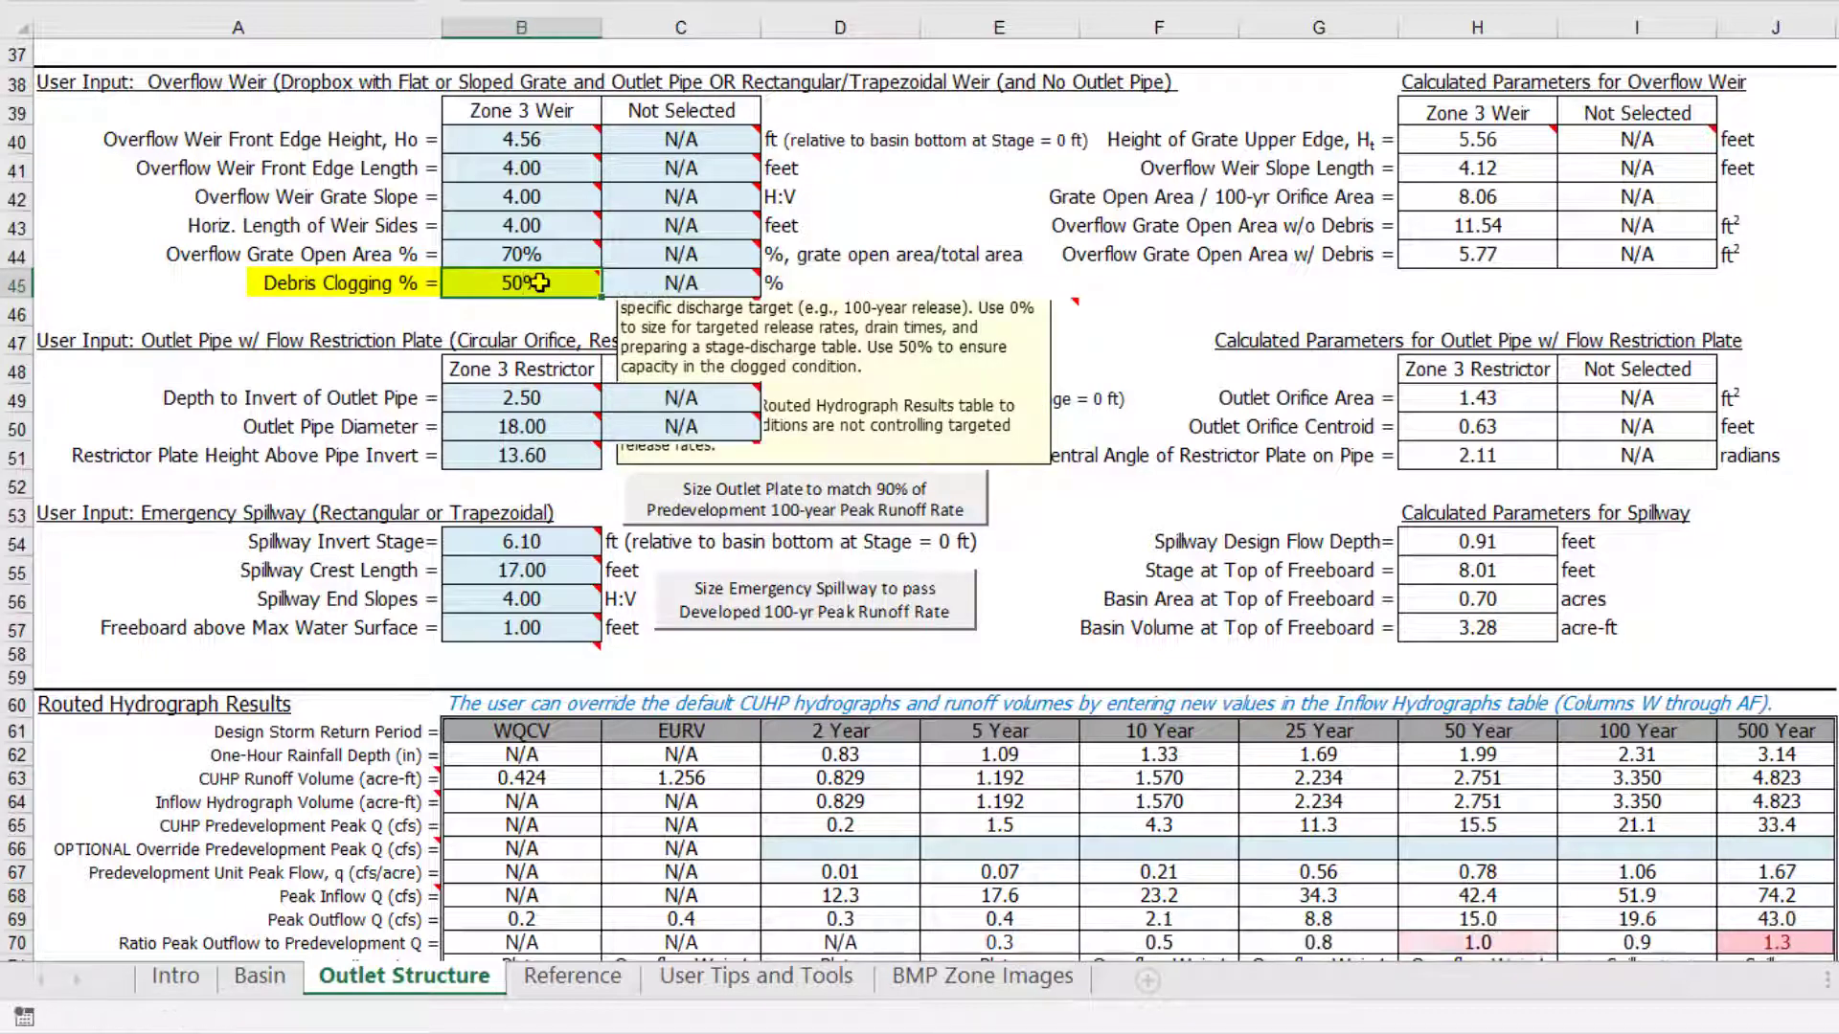
- Check the 100-year maximum ponding depth and controlling structure, and set the emergency spillway's invert stage to 6.2 ft
scroll(1816, 577, "down", 2)
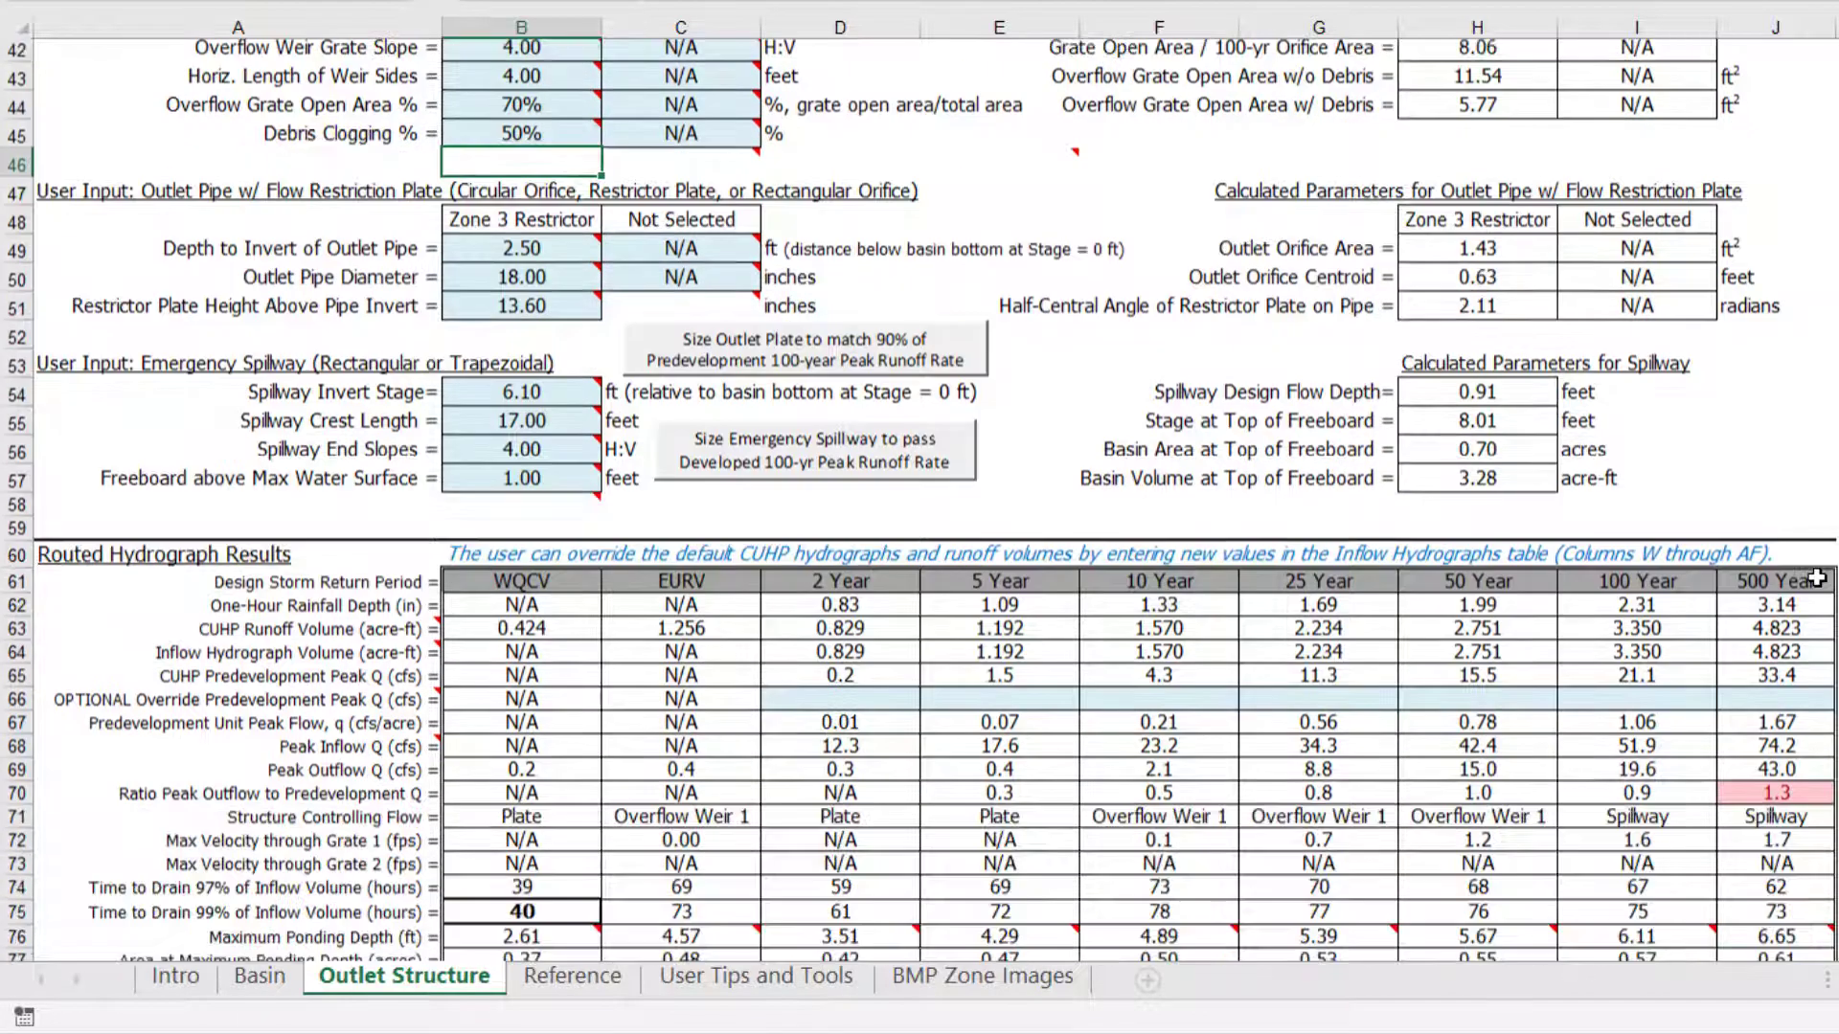
scroll(1816, 578, "down", 2)
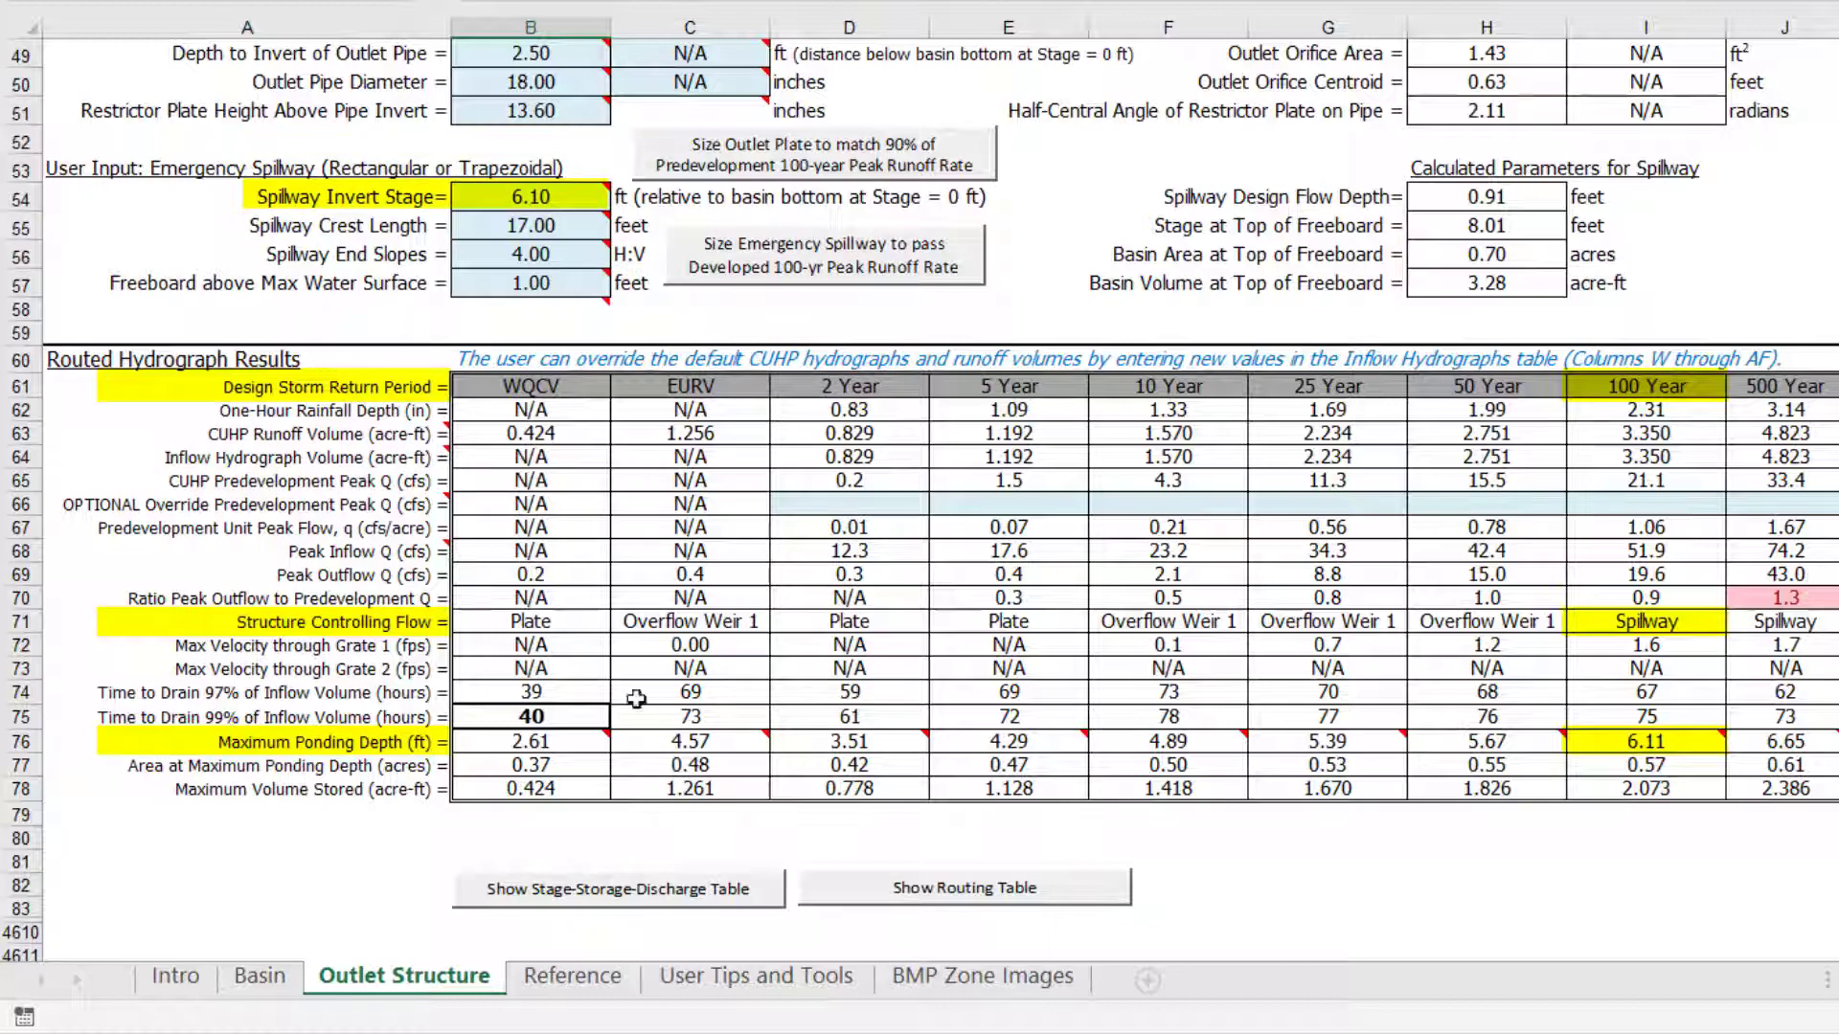
left_click(536, 194)
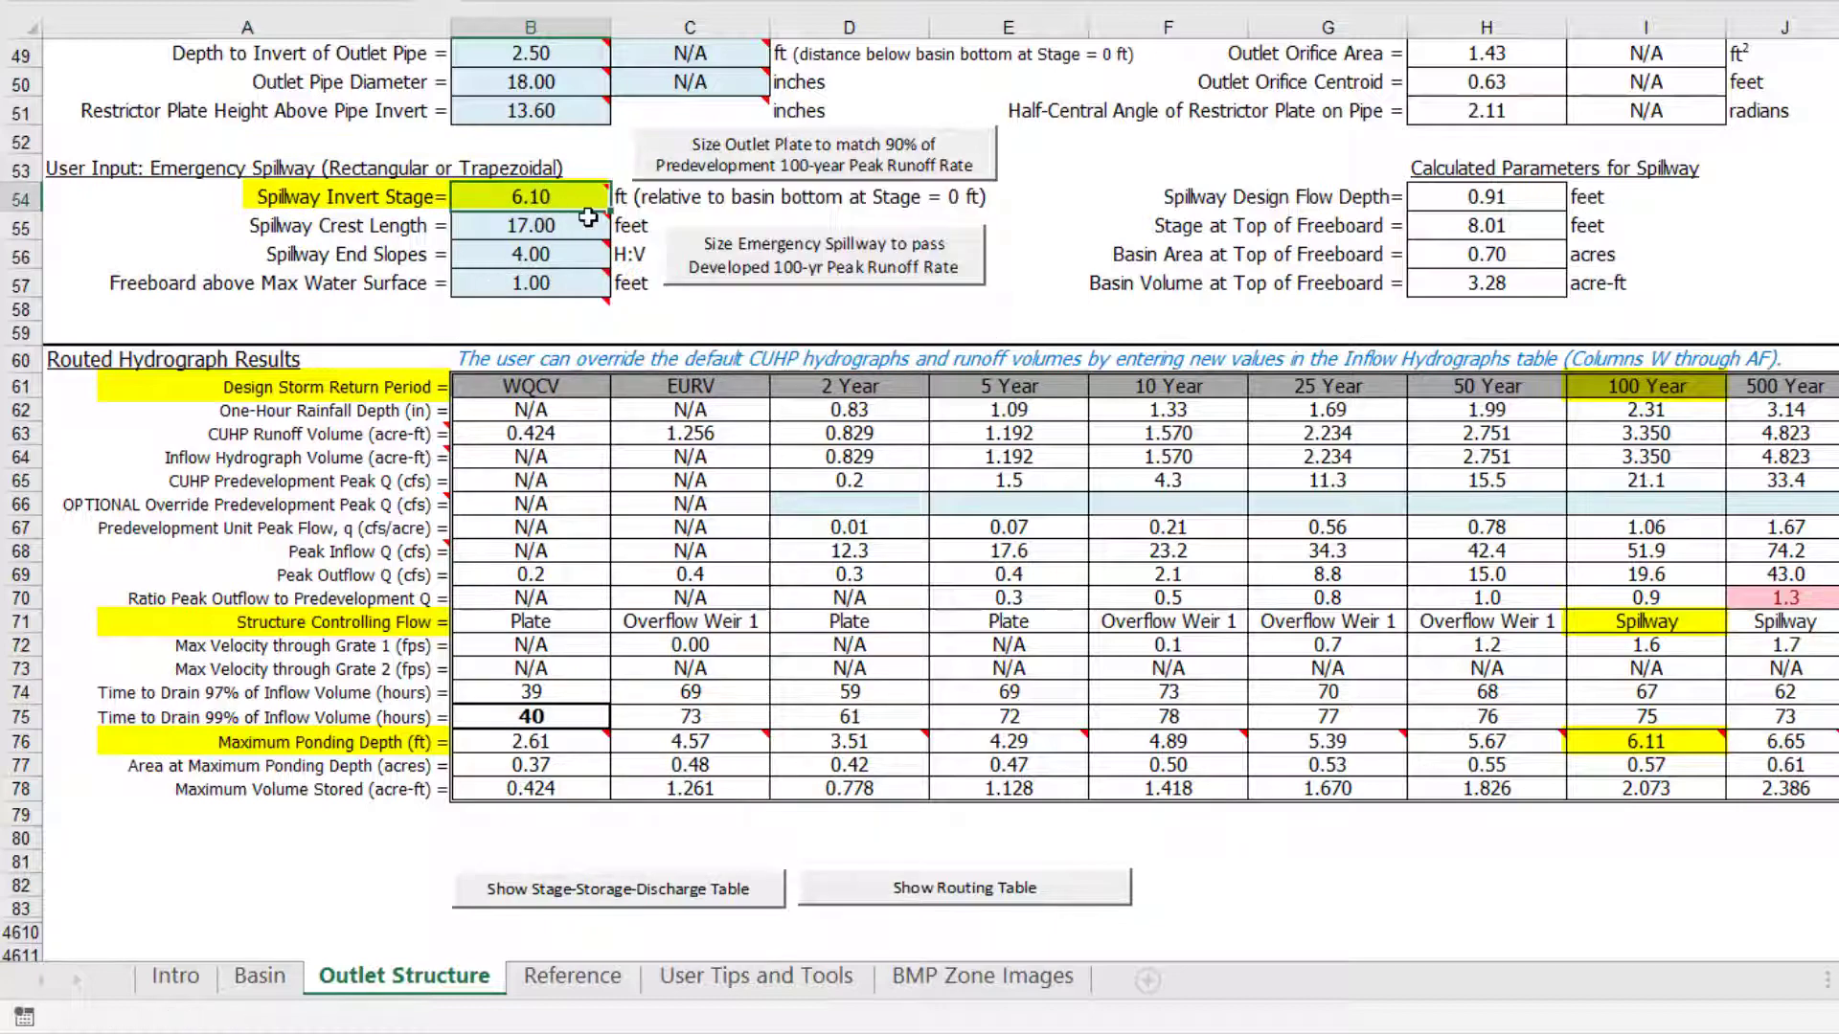
type("6.2")
key("Return")
left_click(588, 218)
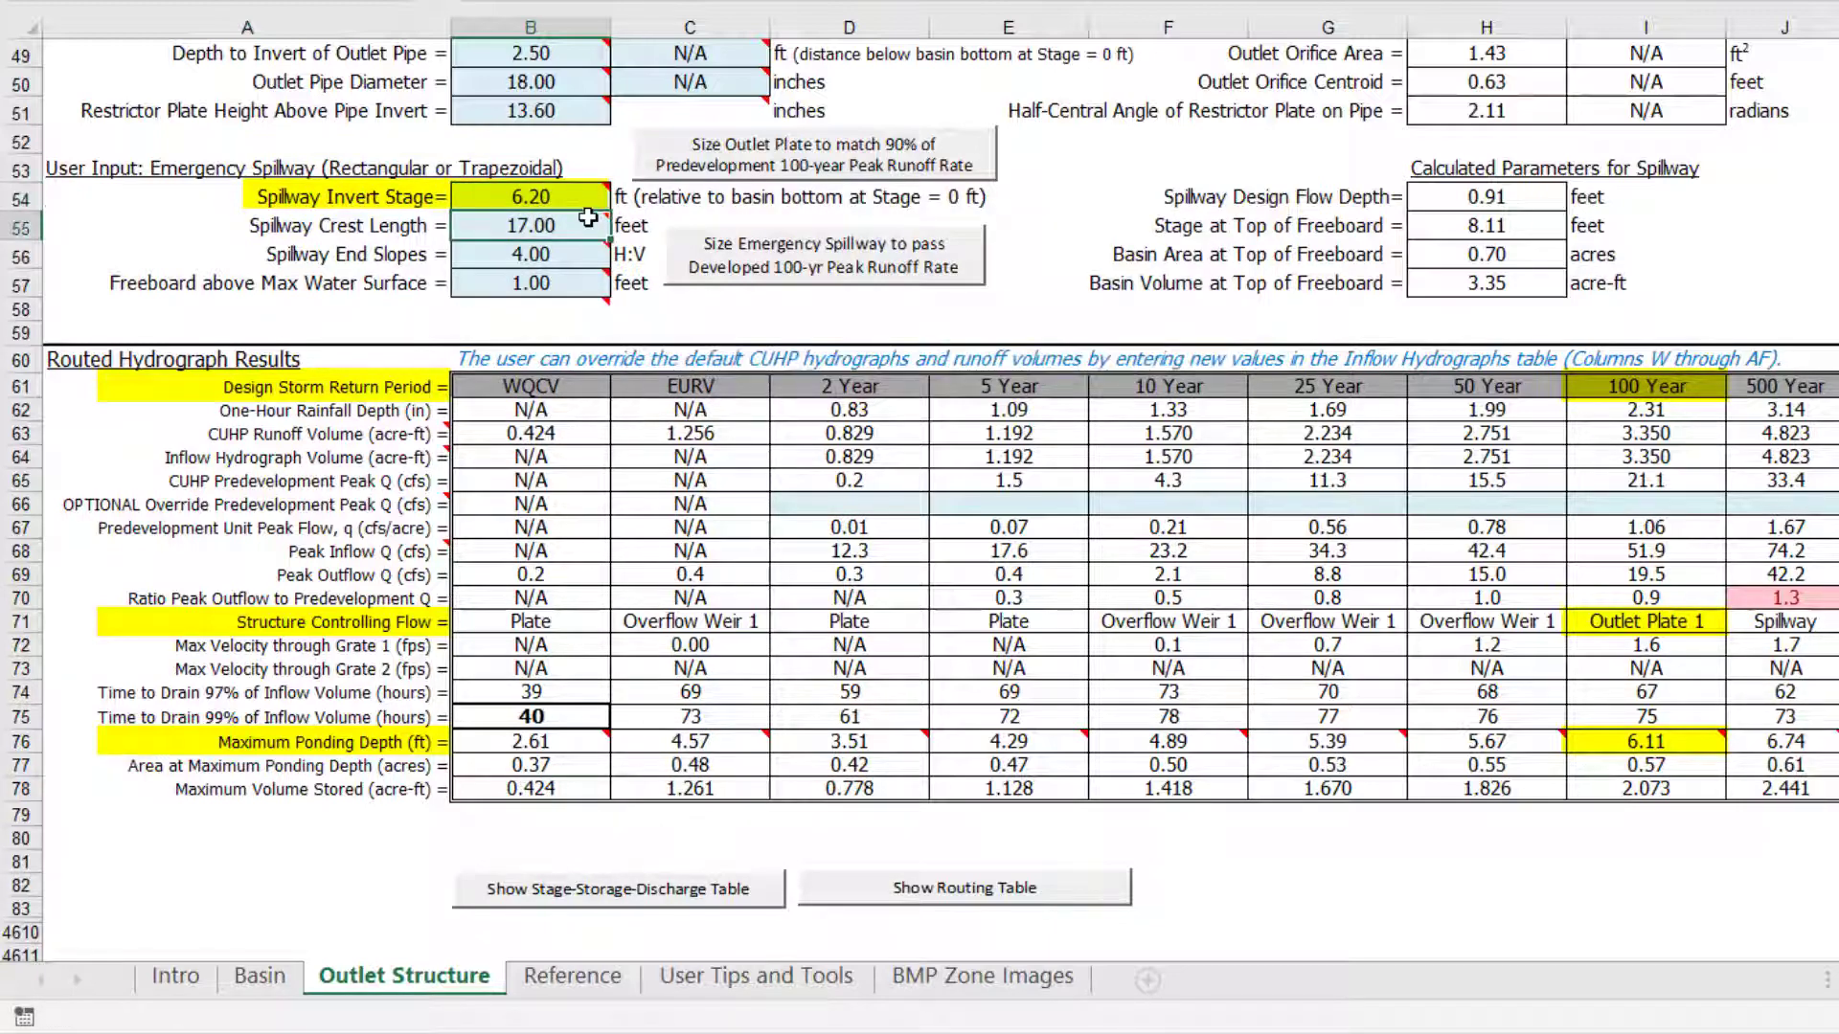
mouse_move(588, 217)
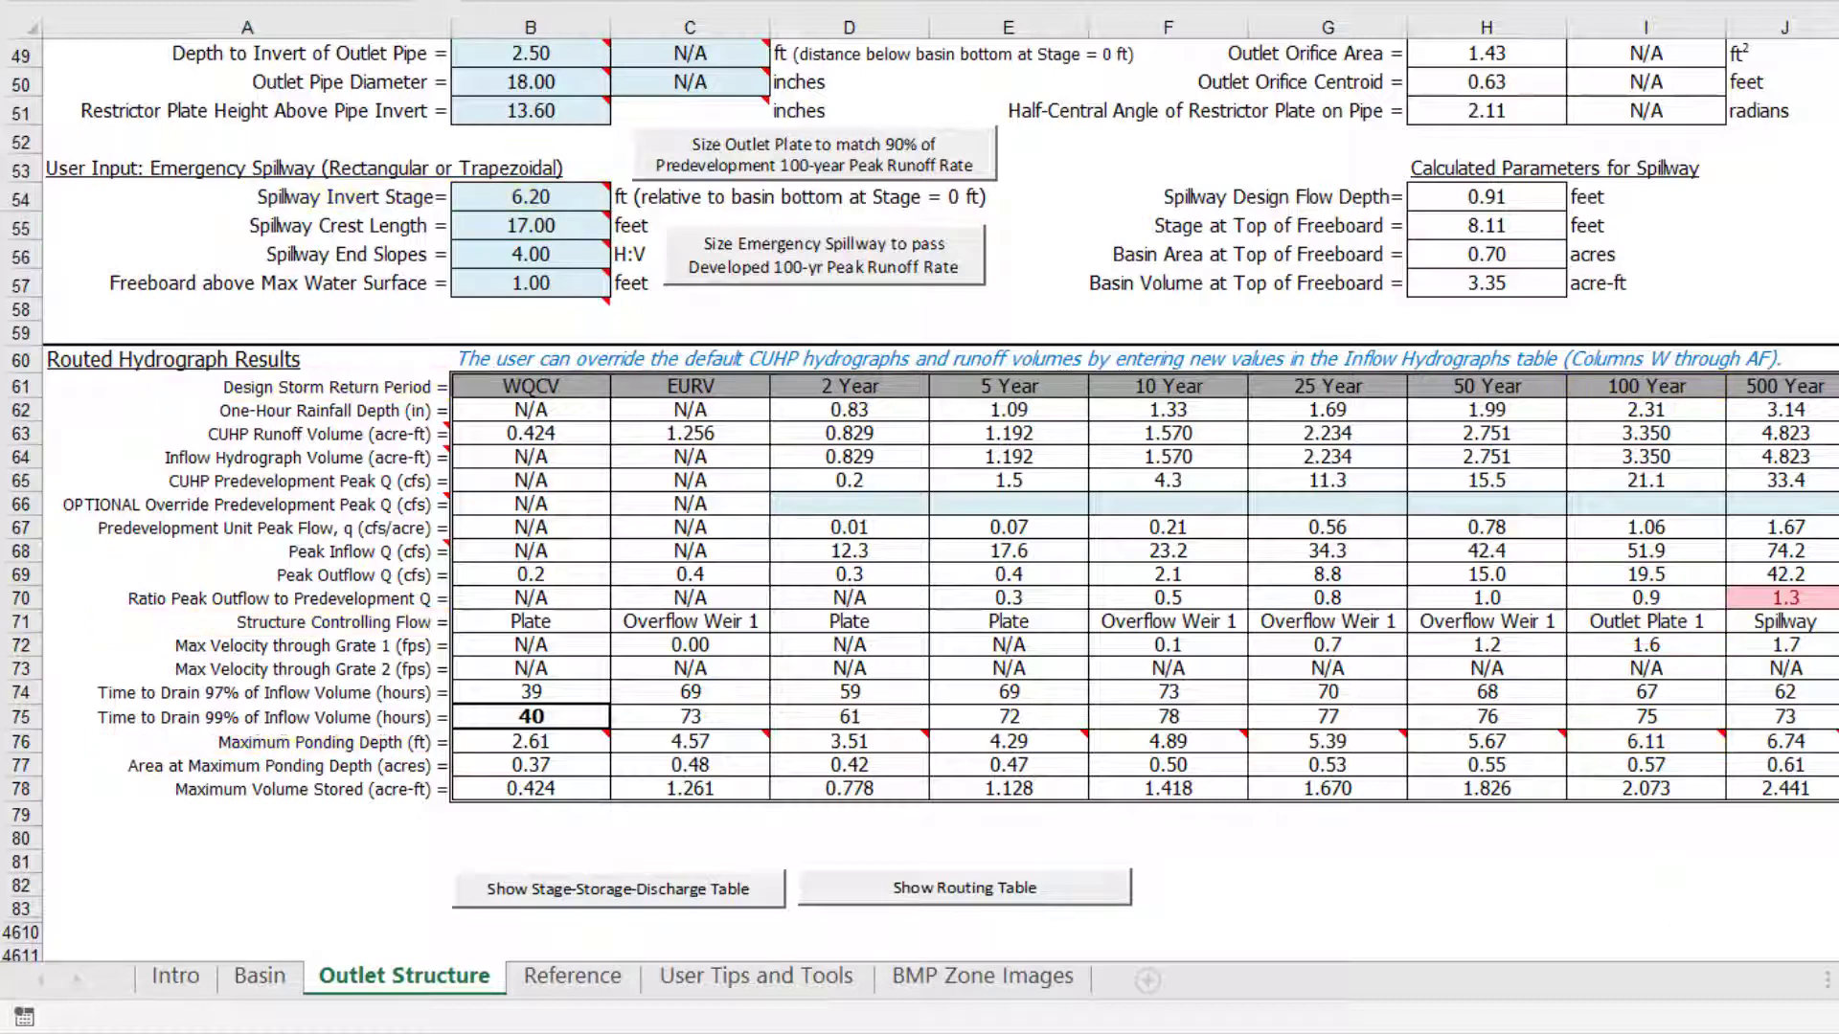
- Examine the stage-area-volume-discharge chart, the ponding depth versus drain time chart, and the inflow and outflow hydrographs
scroll(919, 498, "right", 10)
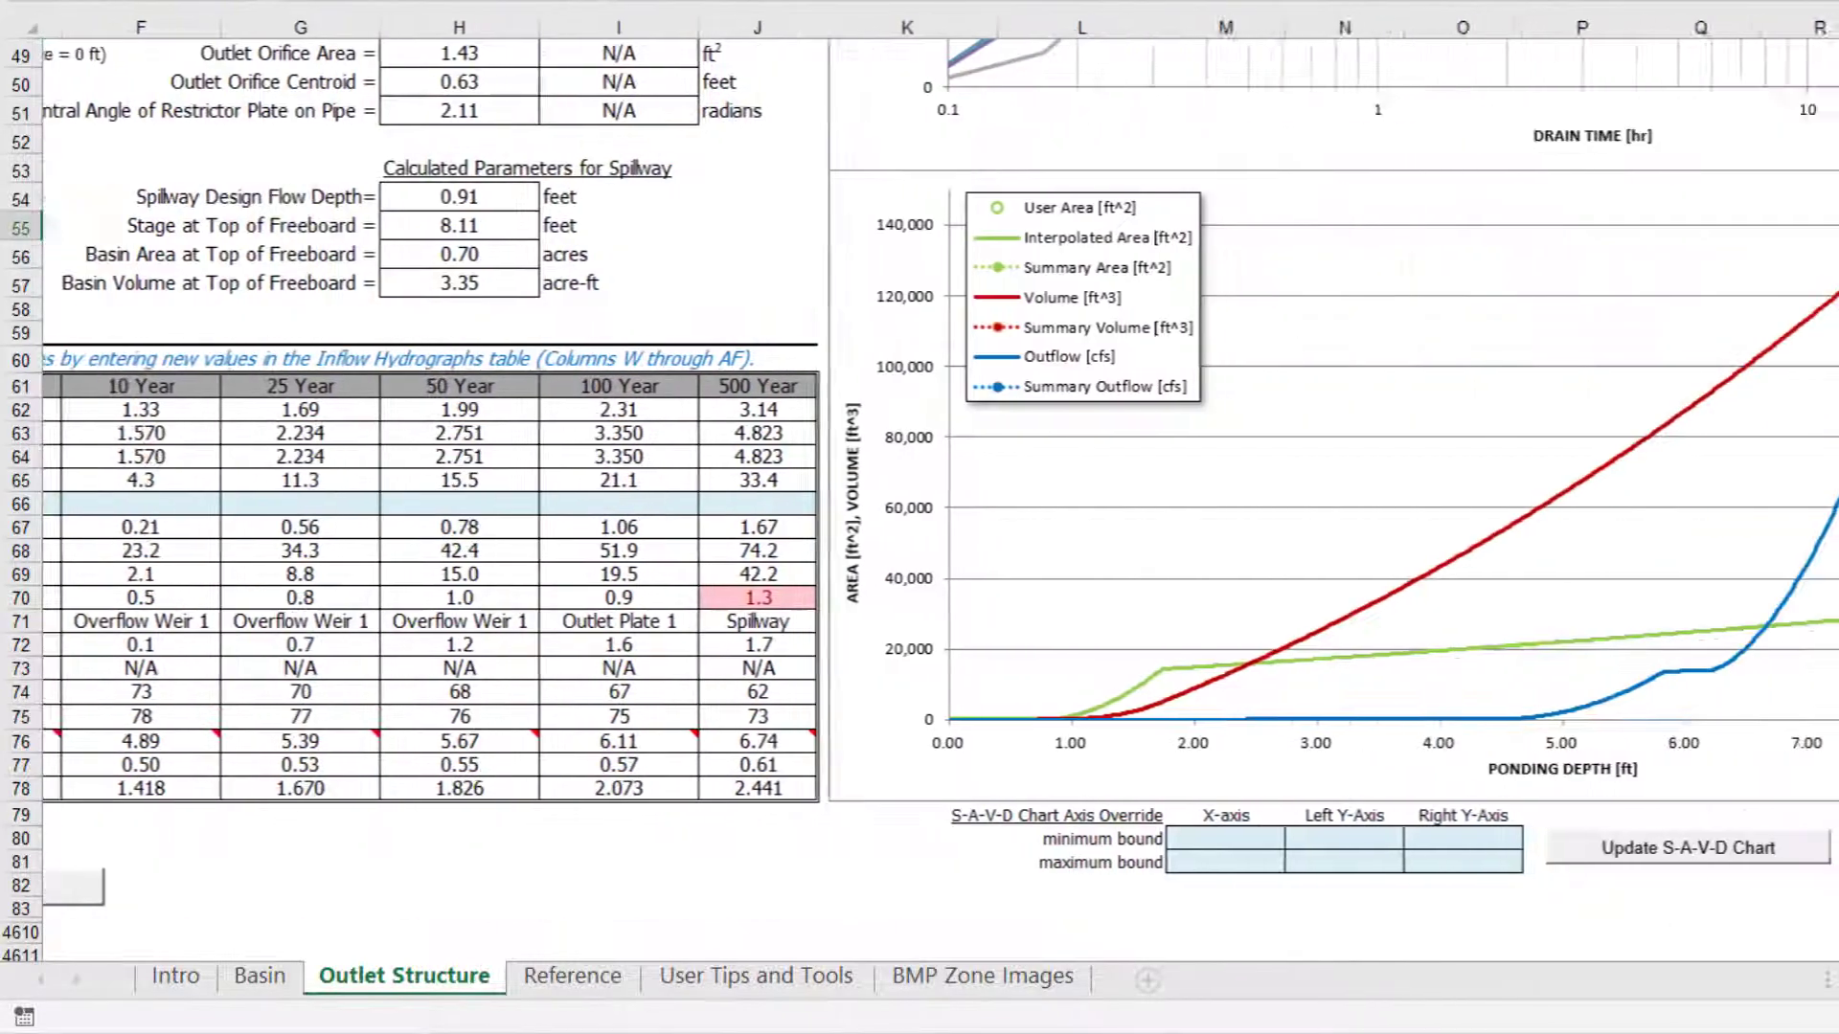
scroll(919, 498, "right", 2)
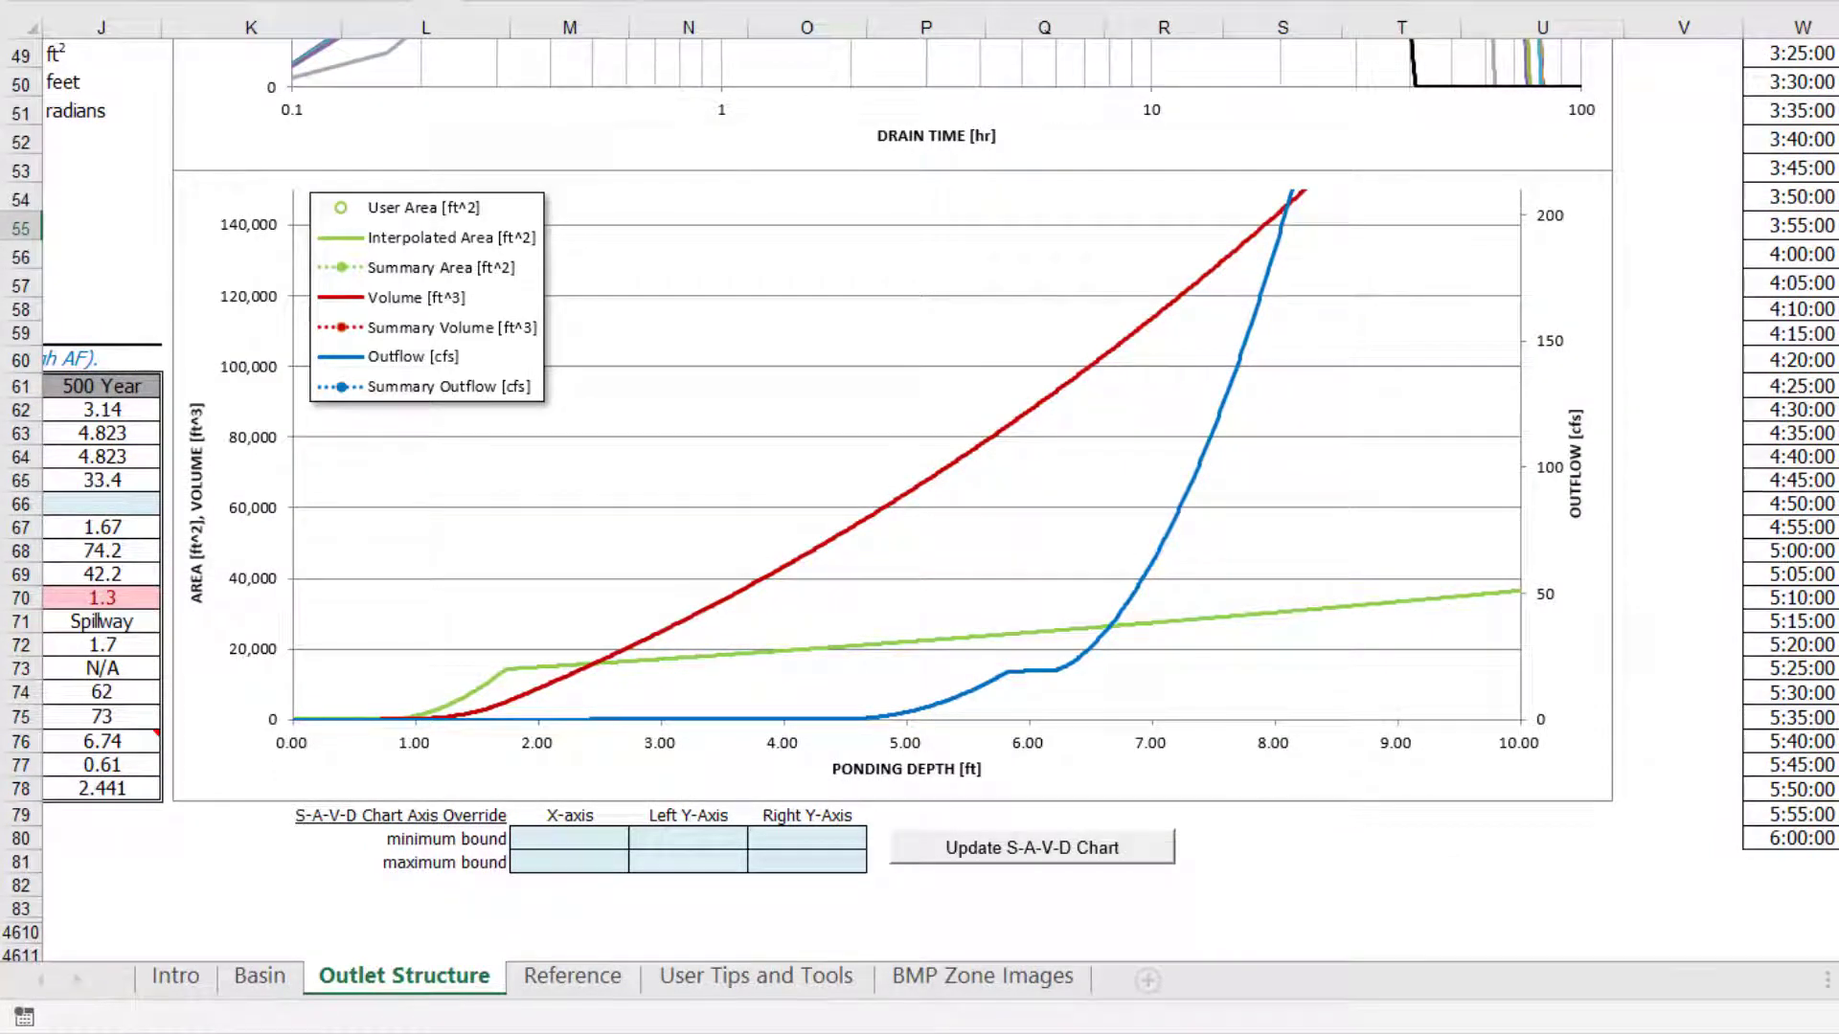
scroll(919, 498, "up", 7)
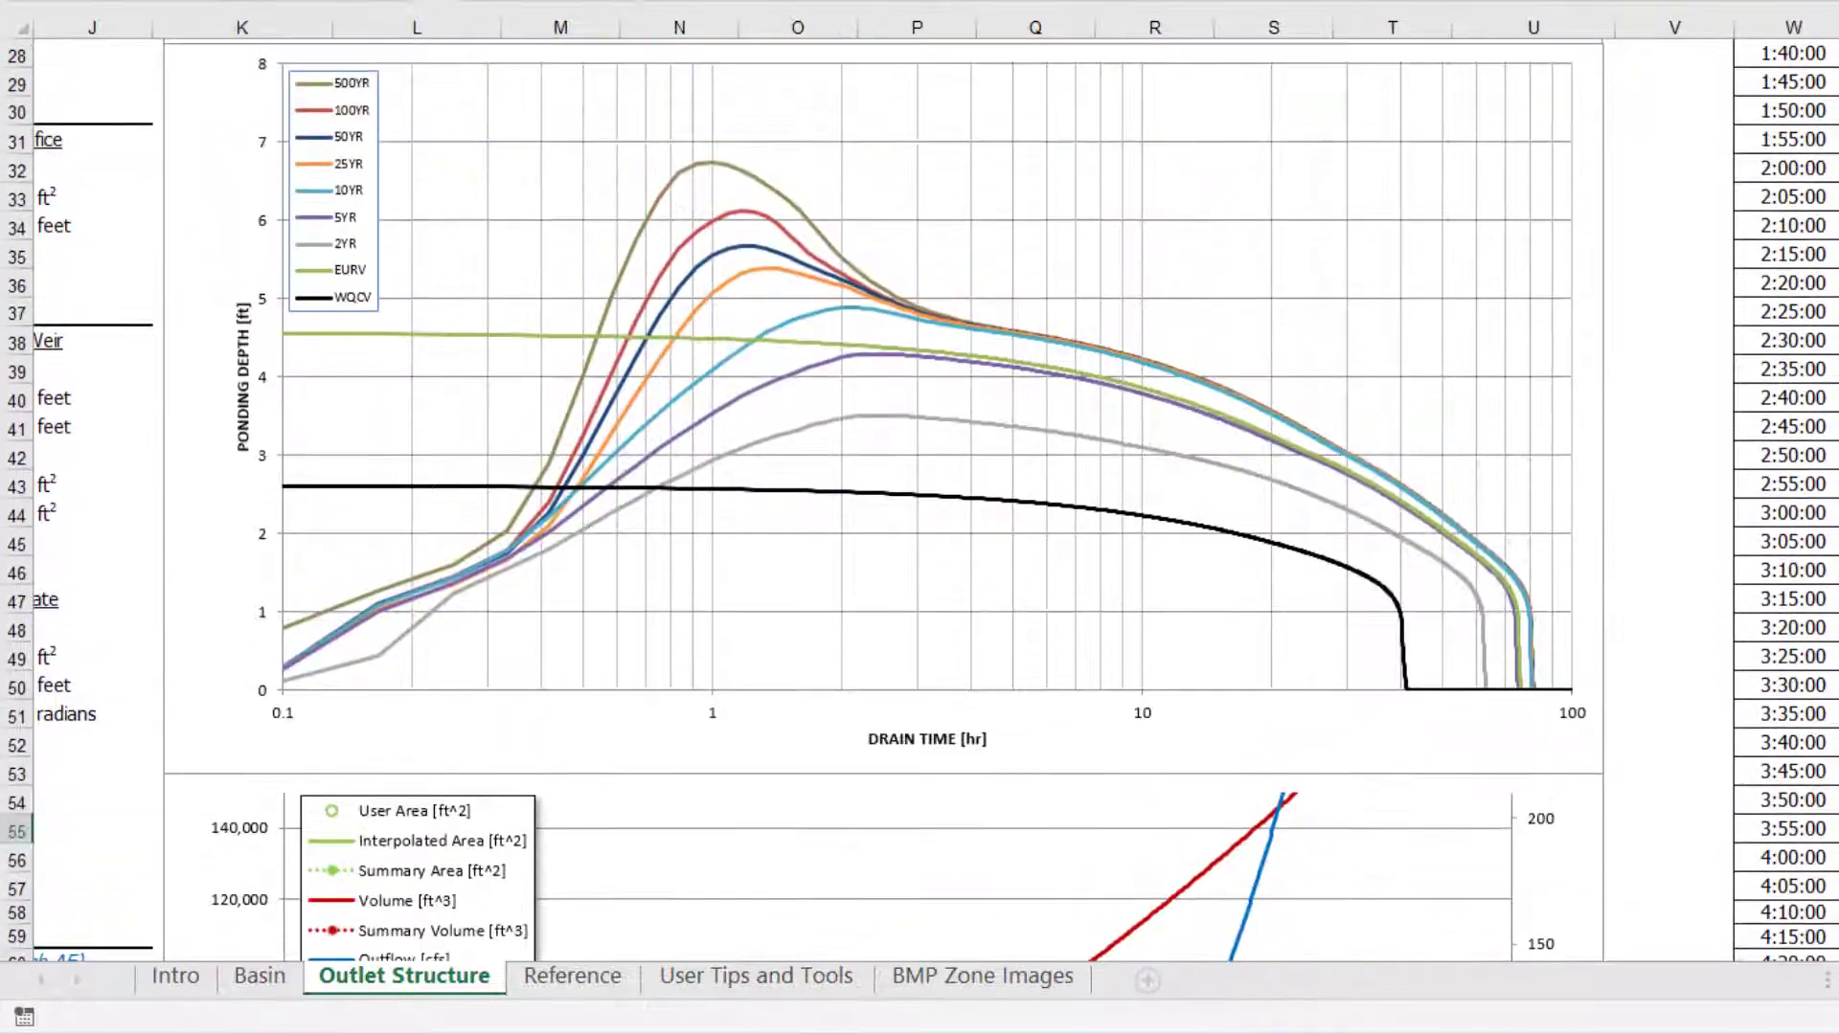
scroll(919, 498, "up", 2)
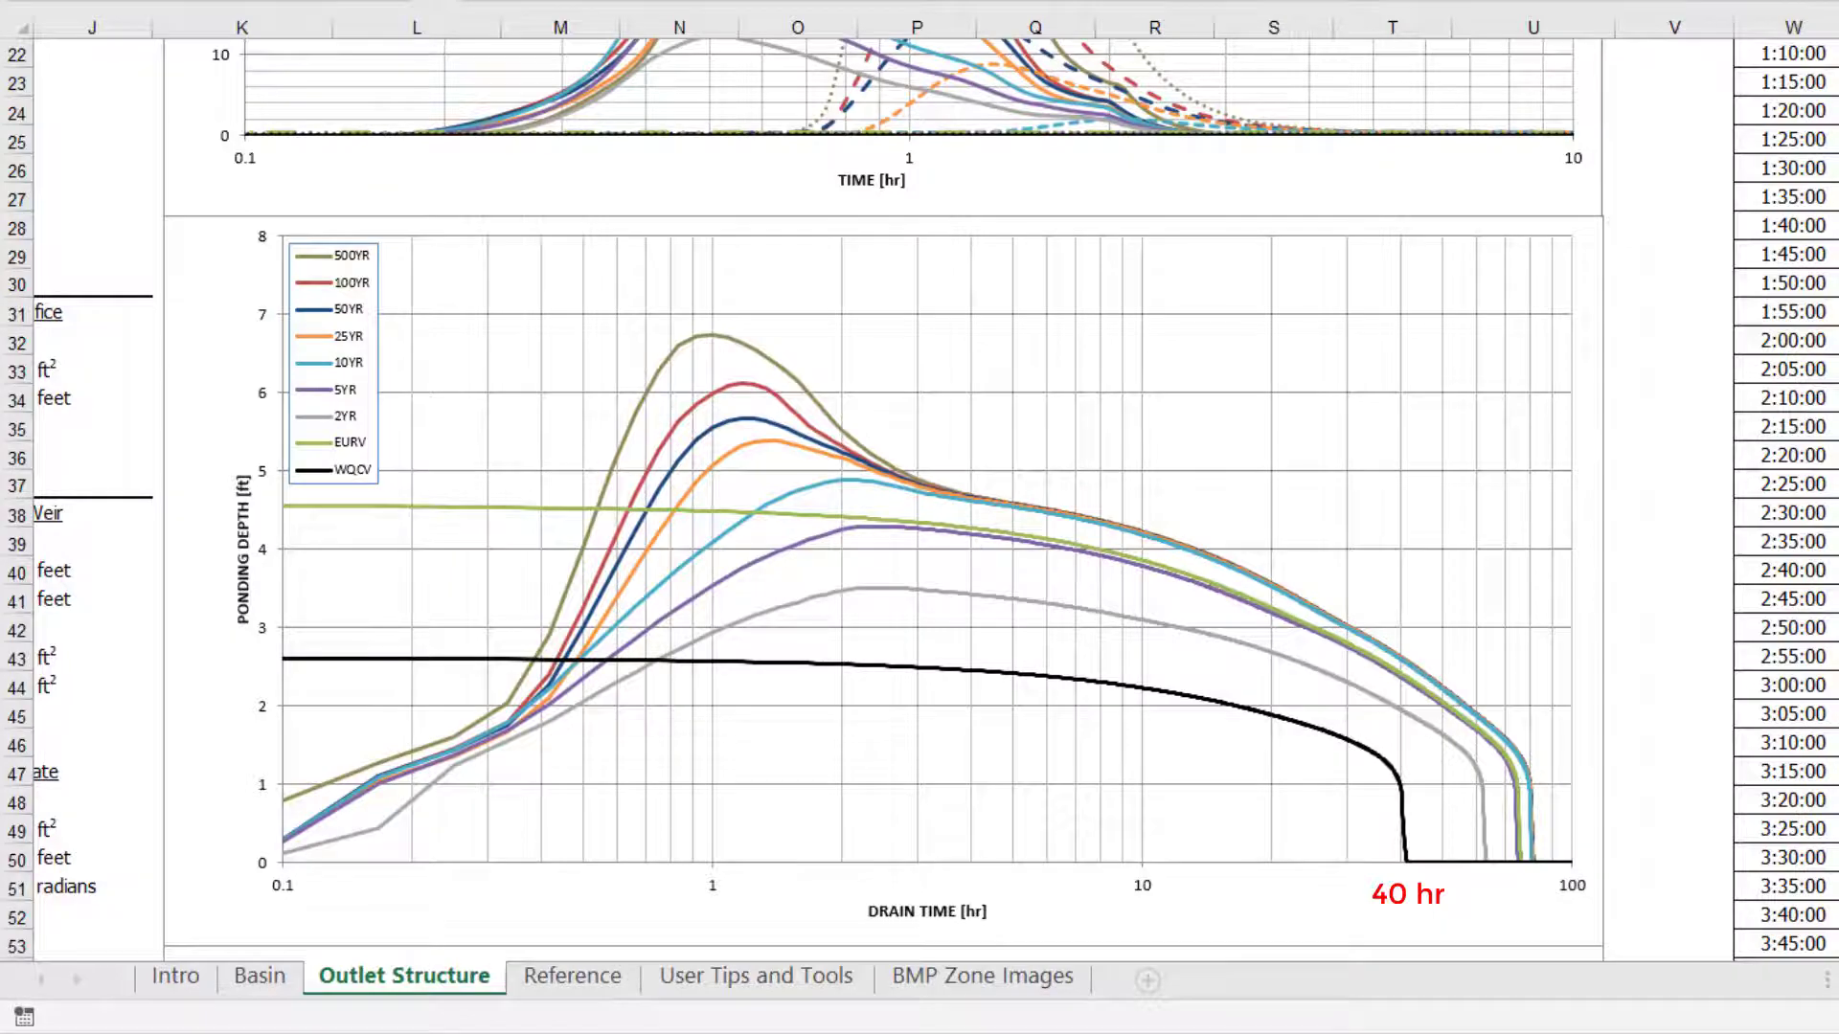
scroll(920, 498, "up", 7)
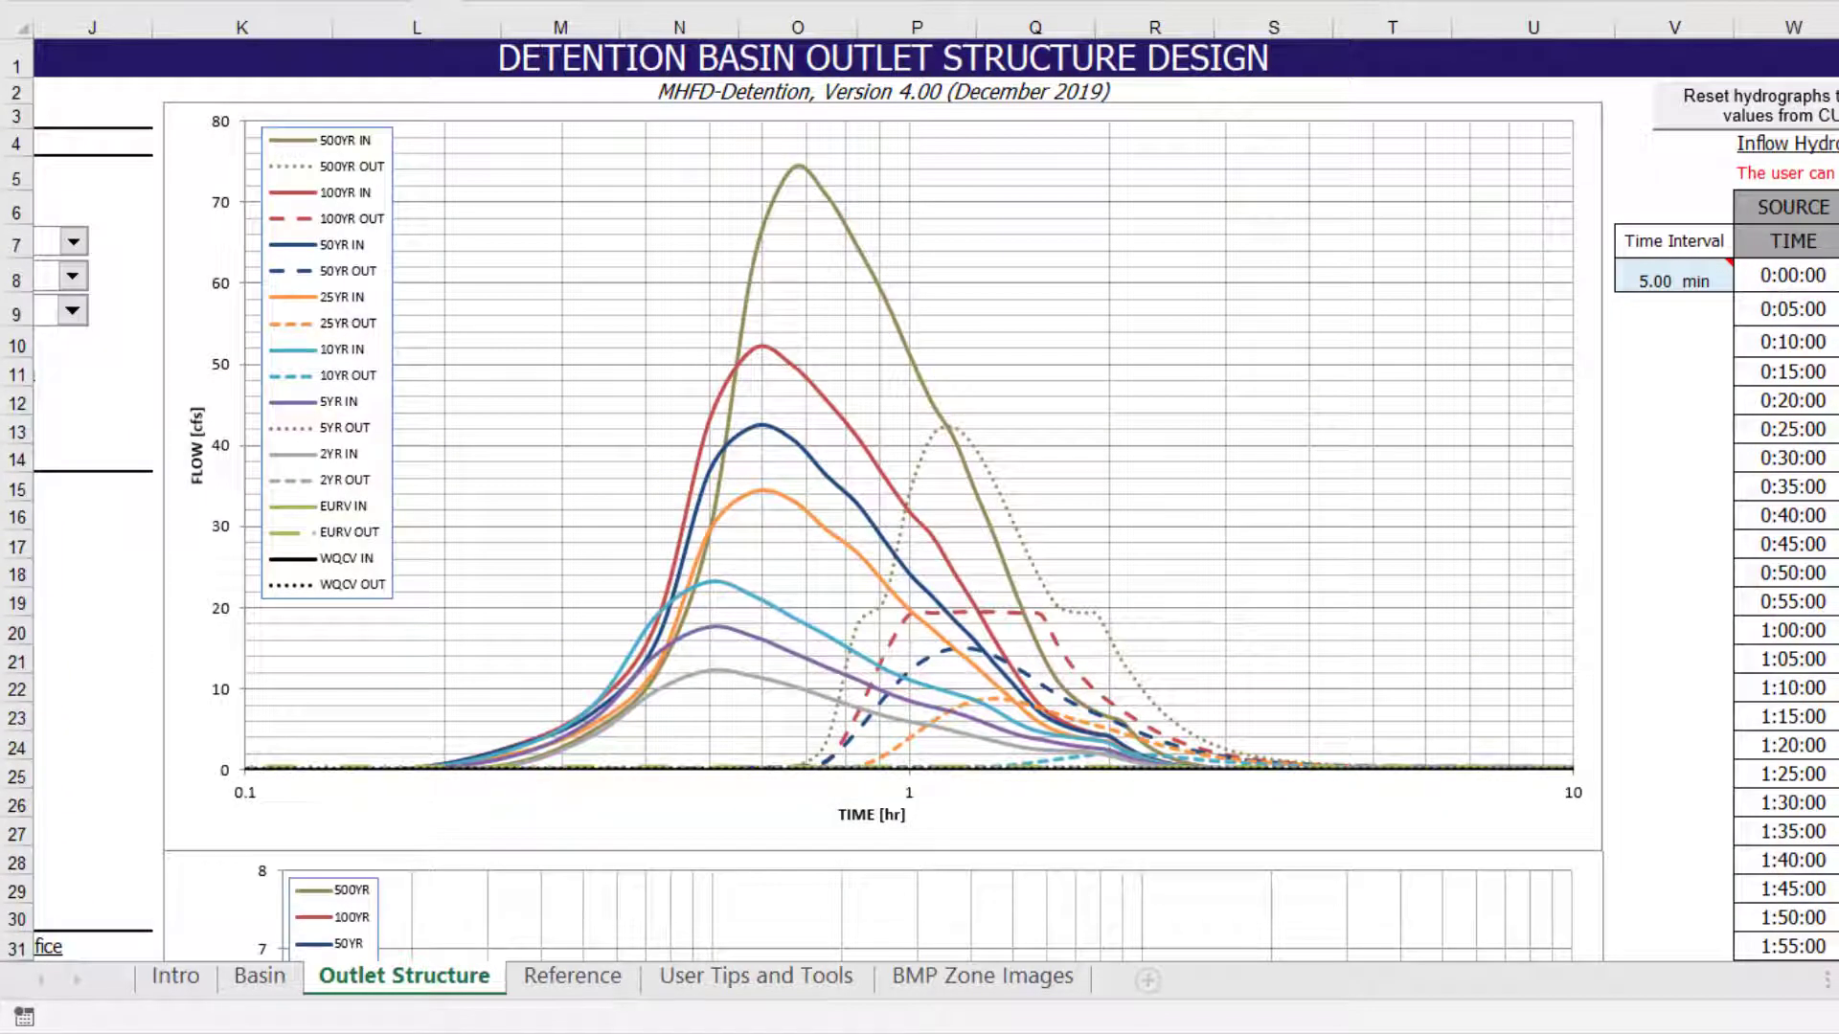